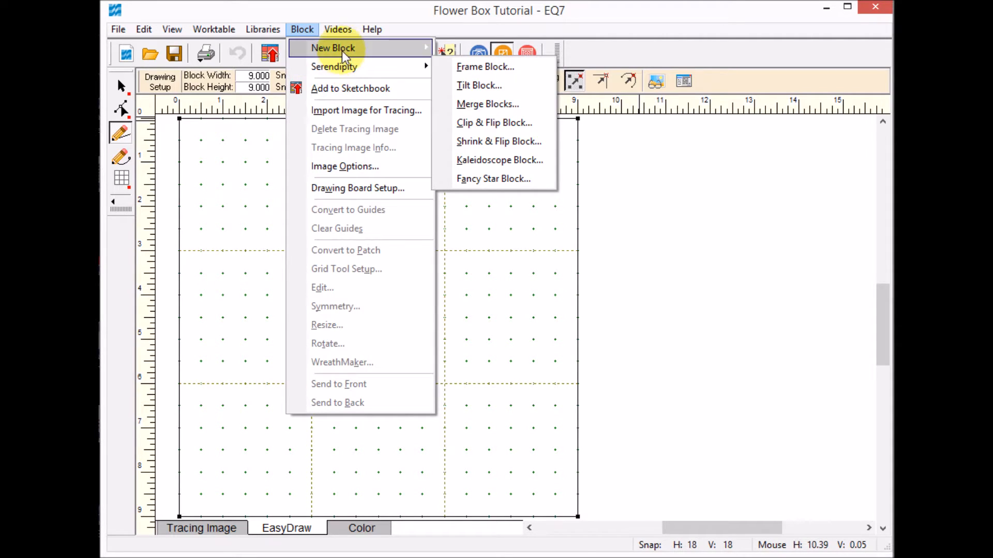
Start a new PatchDraw block and set its width and height to 12.5.
mouse_move(342, 48)
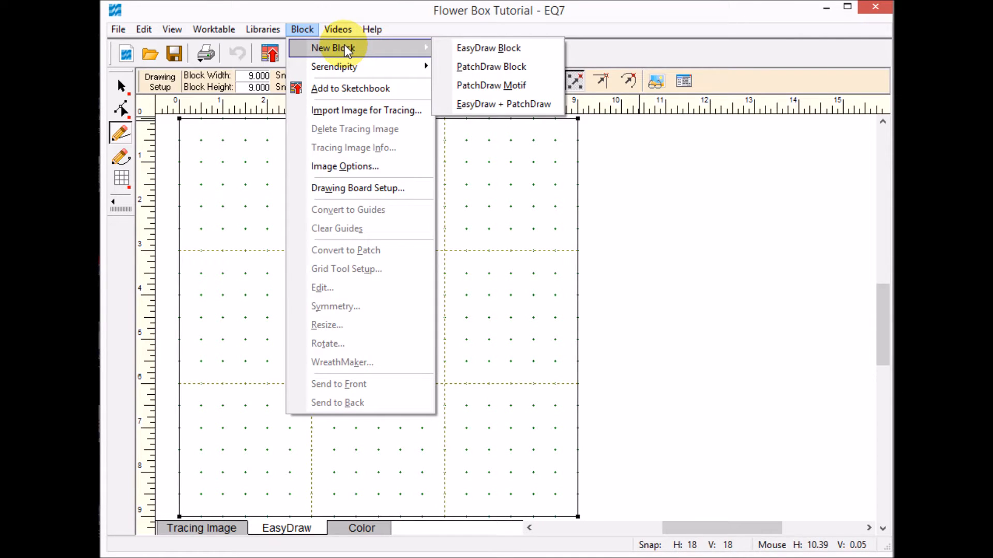
left_click(517, 67)
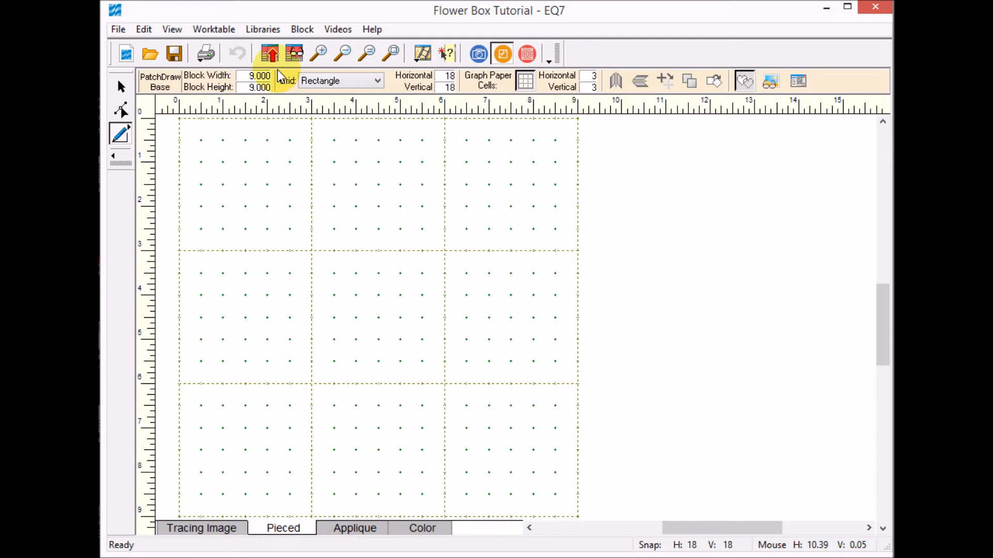
left_click(244, 75)
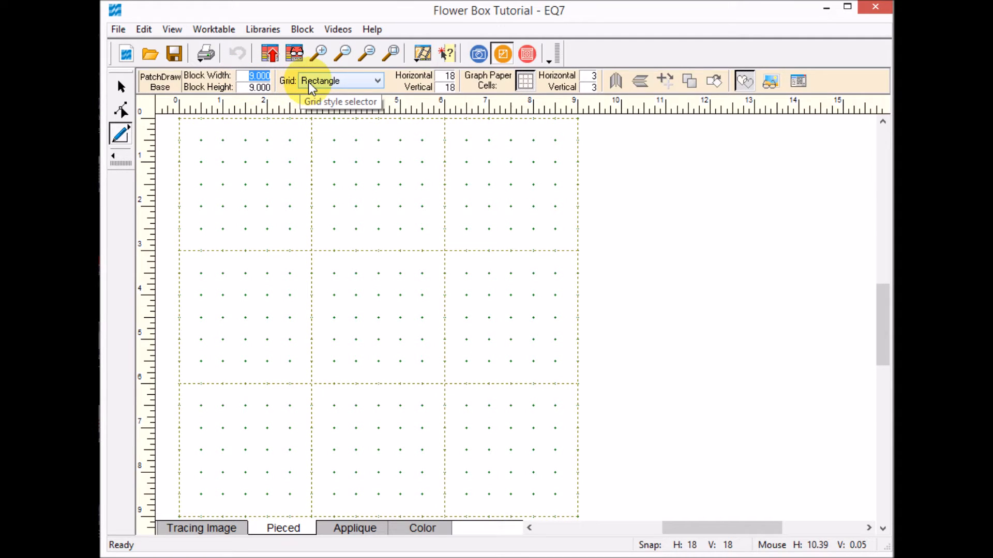
type("12.5")
key("Tab")
type("12.5")
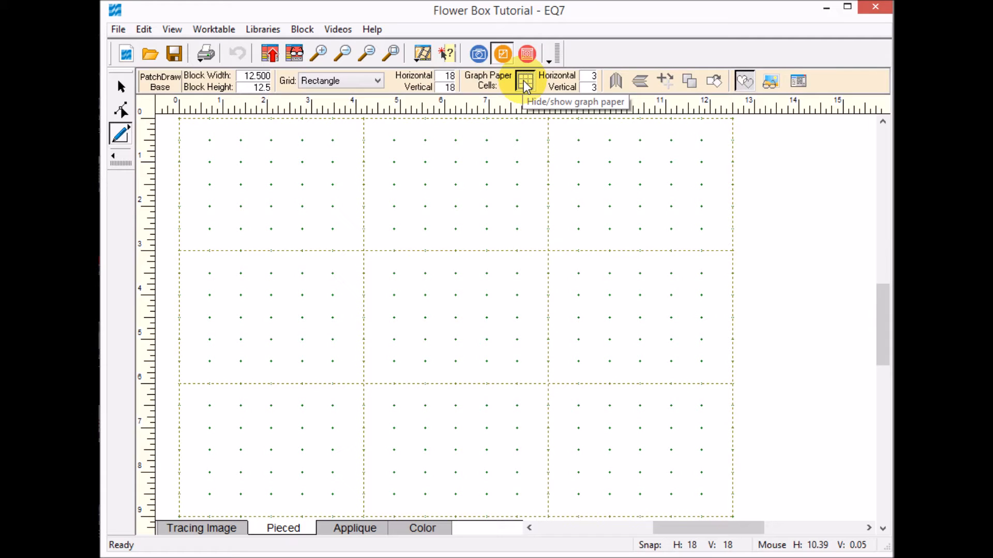
Set the horizontal and vertical snap points to 50 and hide the graph paper lines.
left_click(443, 79)
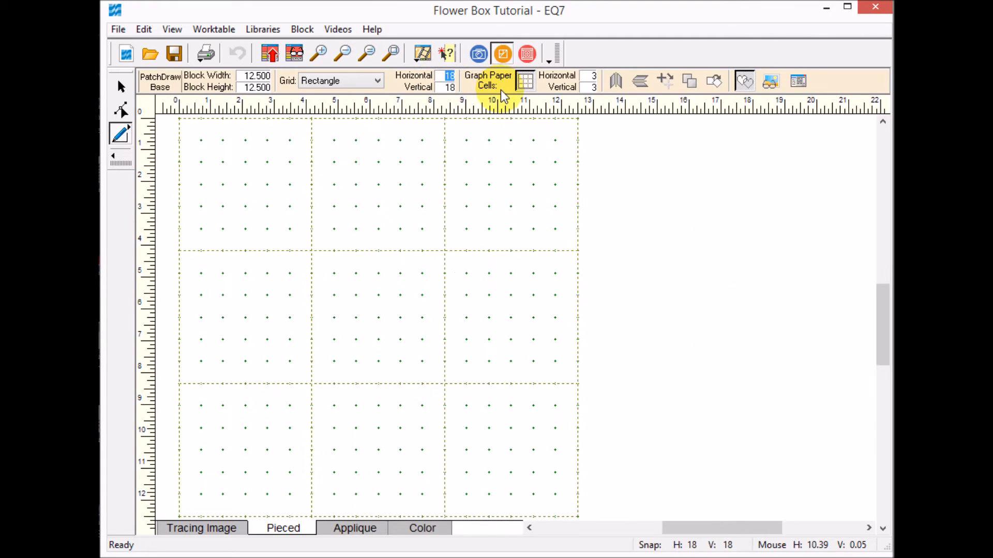
type("50")
key("Tab")
type("50")
left_click(526, 81)
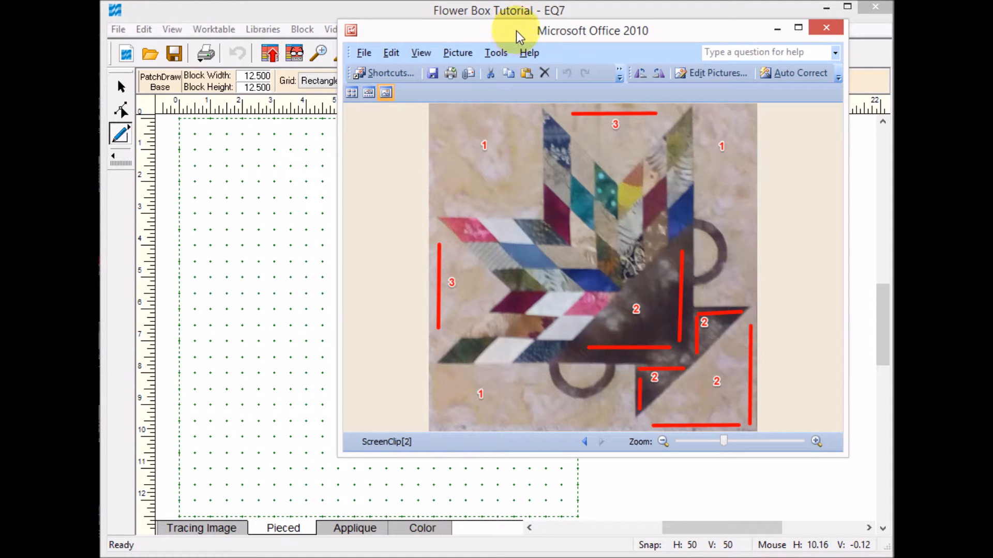
Move the reference photo aside, draw a 2.25 by 8 inch upright rectangle patch, and place it in the block's upper-right corner.
left_click_drag(463, 32, 990, 32)
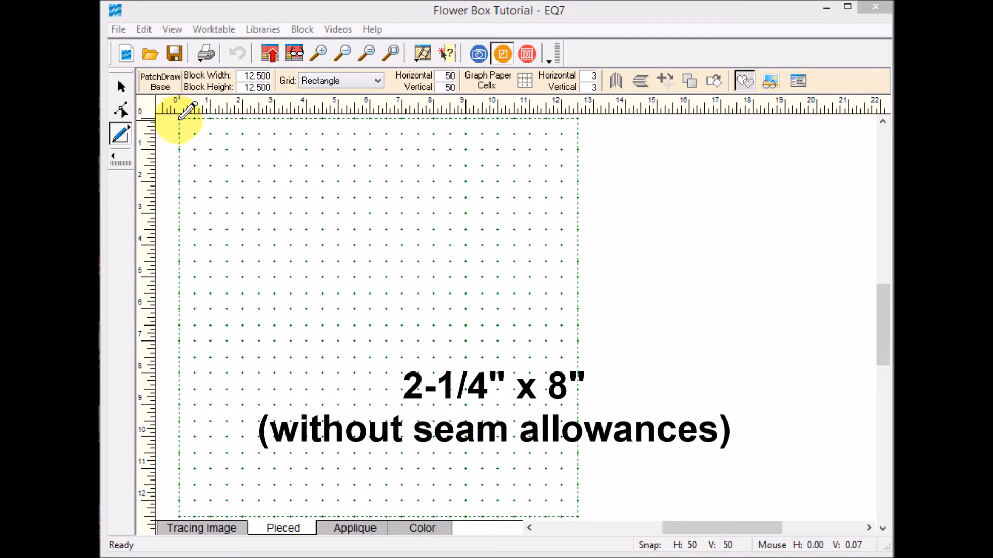
left_click_drag(179, 118, 250, 119)
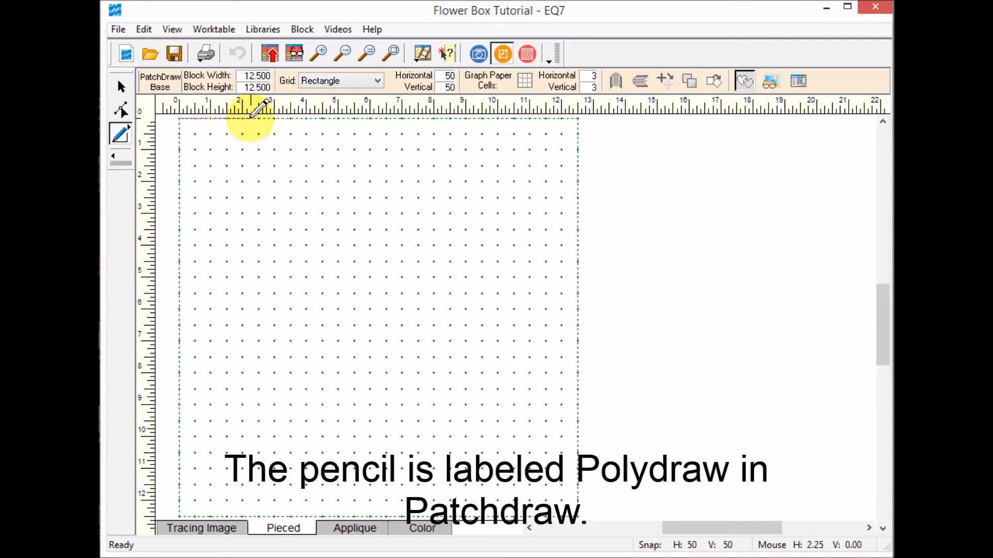
left_click(251, 117)
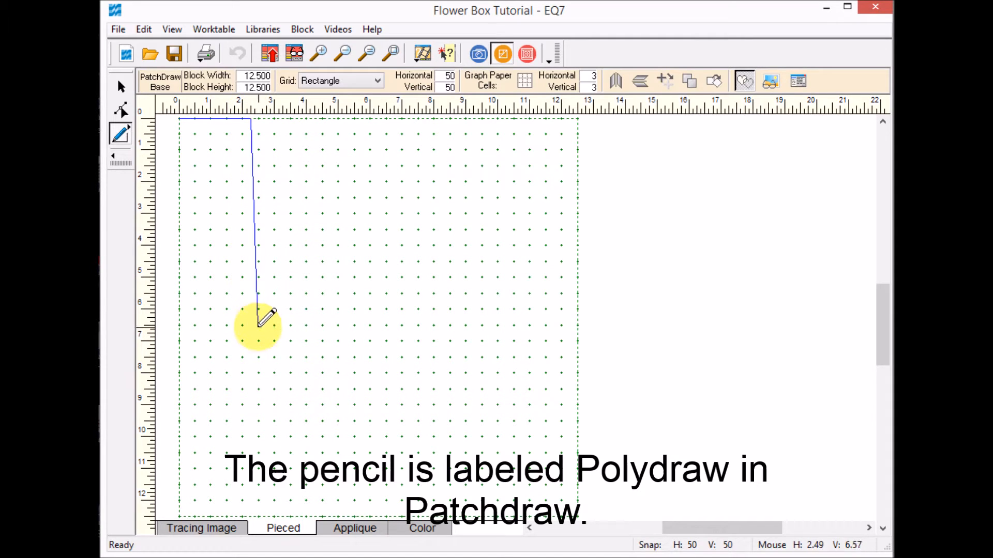
left_click(251, 372)
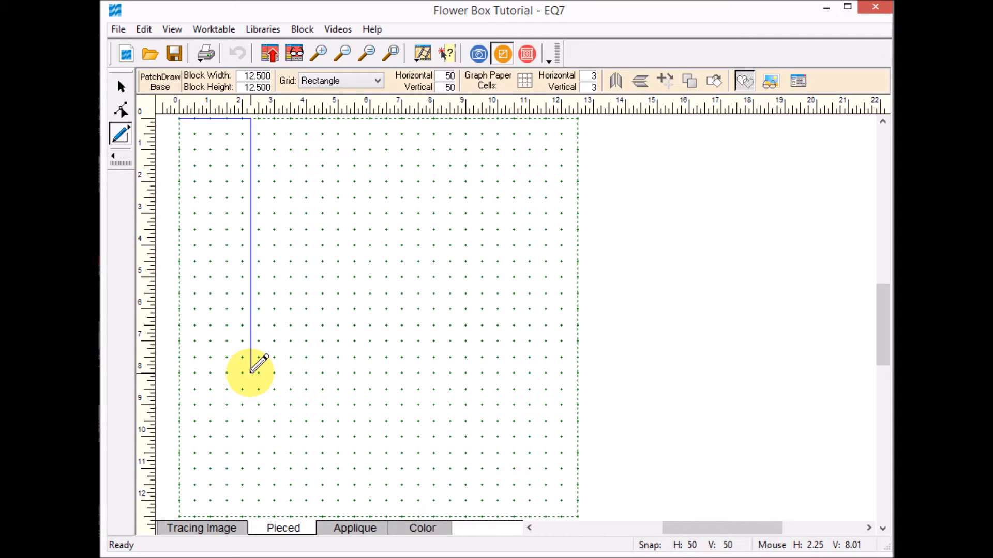
left_click(180, 372)
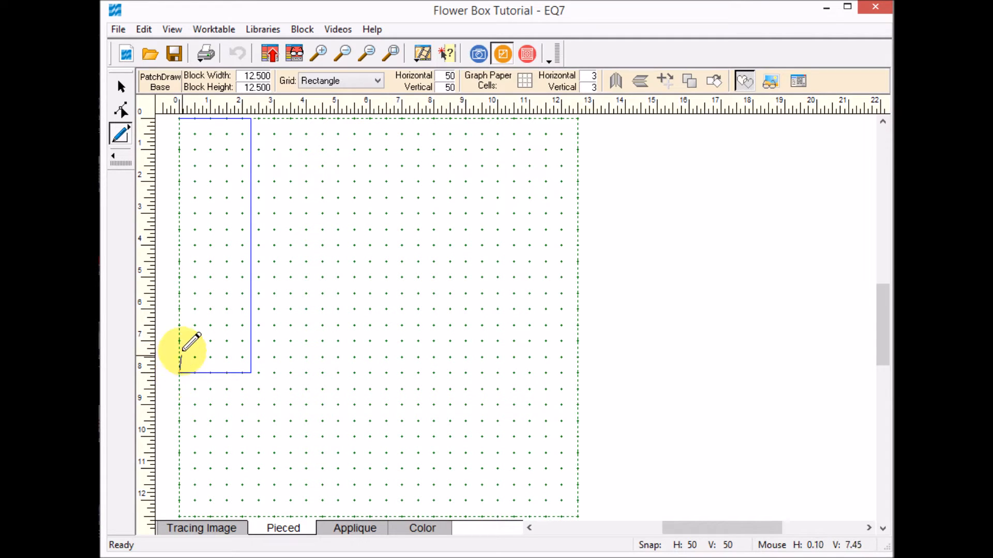
left_click(180, 118)
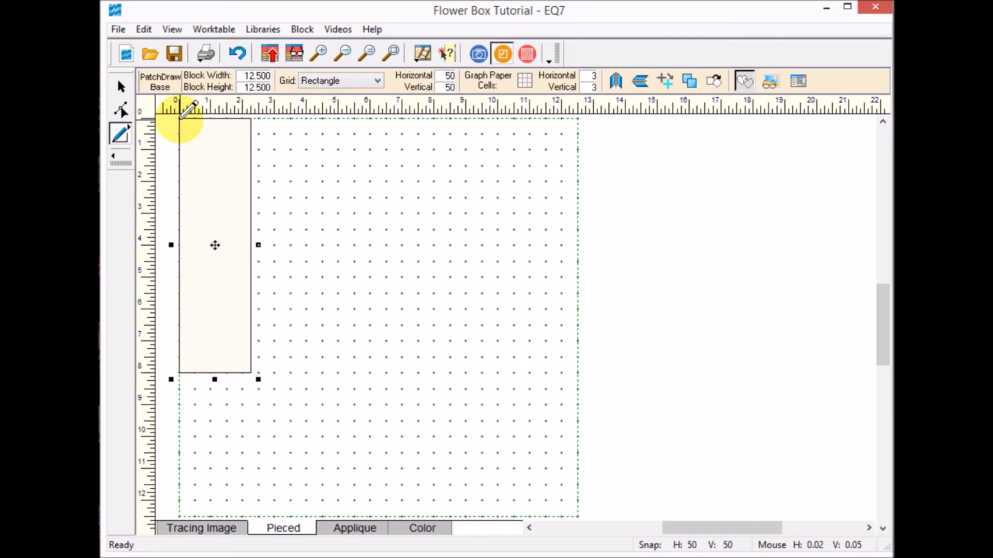
left_click(120, 88)
left_click_drag(217, 243, 546, 243)
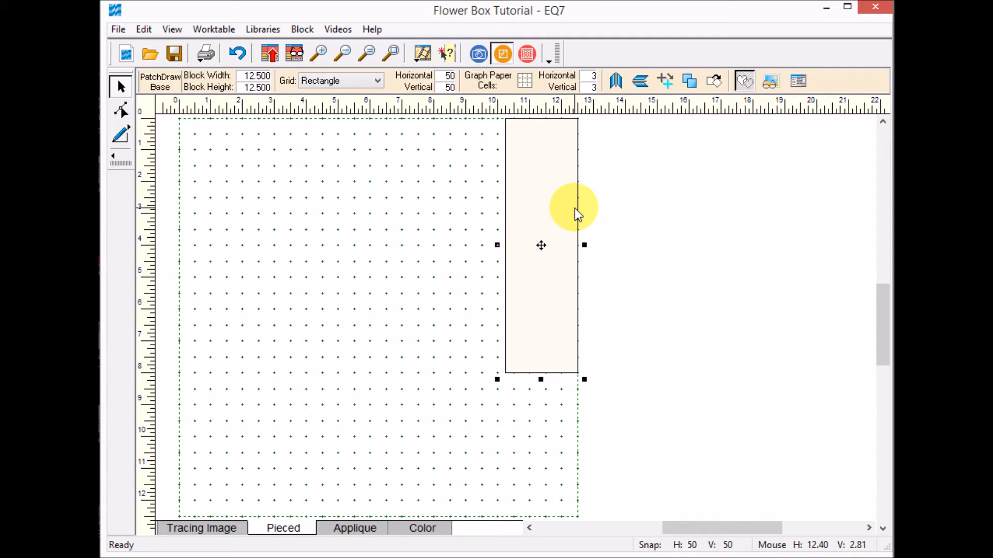
Check the reference photo and draw a right triangle patch with 4.5 inch legs in the block's upper-left corner.
left_click_drag(892, 62, 506, 52)
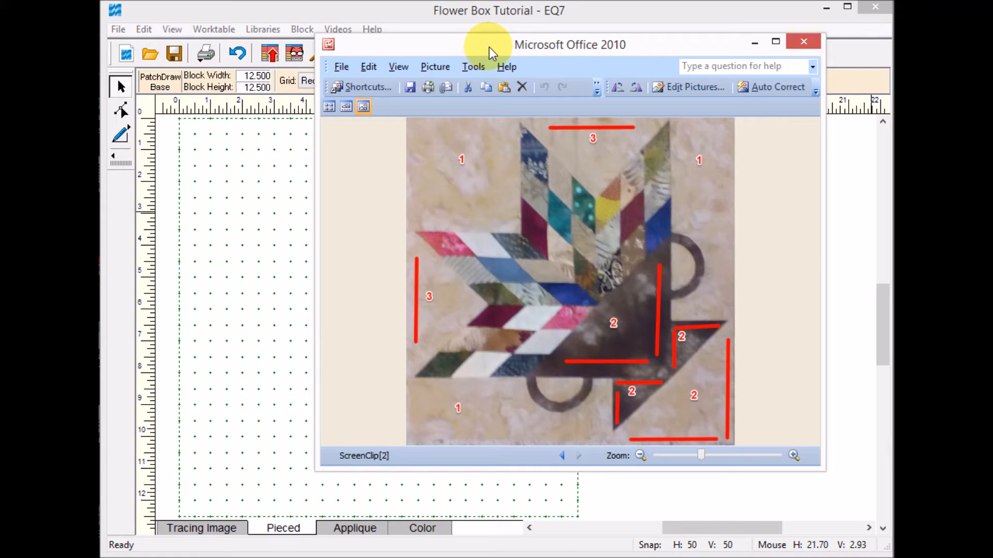
left_click_drag(483, 42, 992, 45)
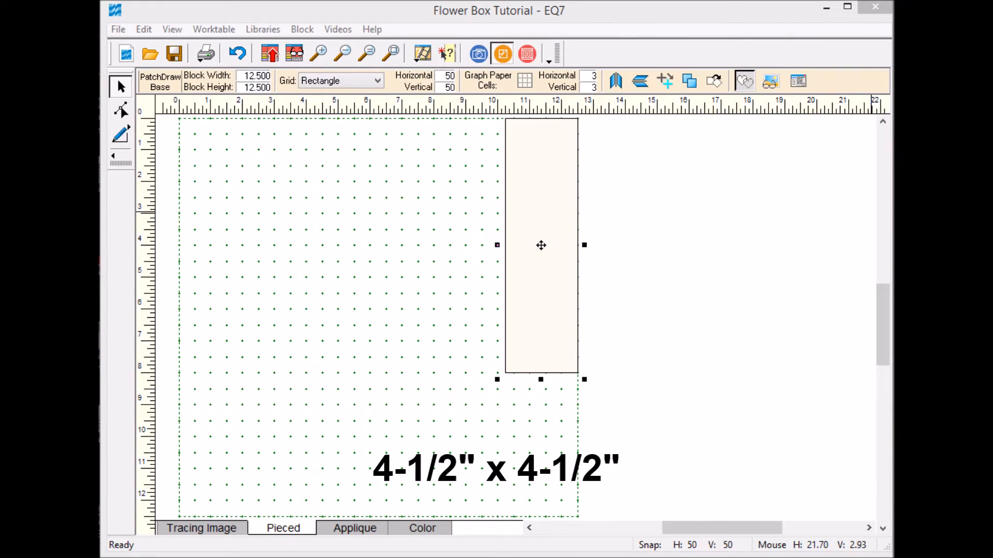
left_click(120, 138)
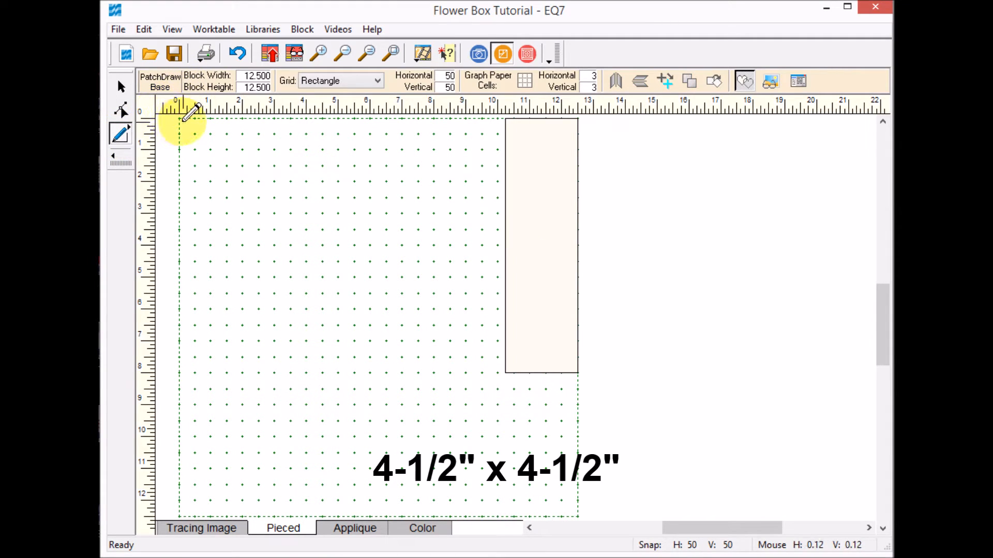
left_click_drag(179, 118, 323, 118)
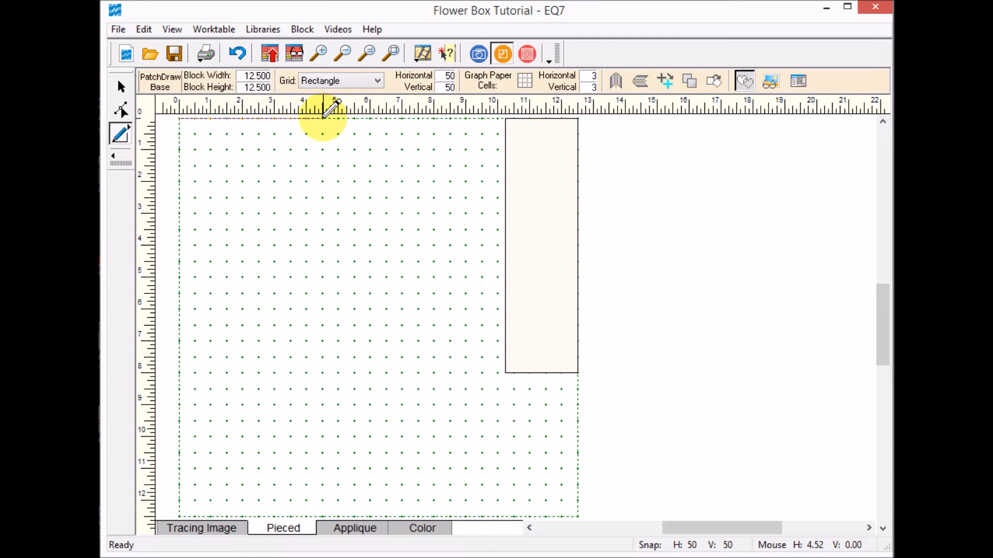
left_click_drag(323, 118, 180, 261)
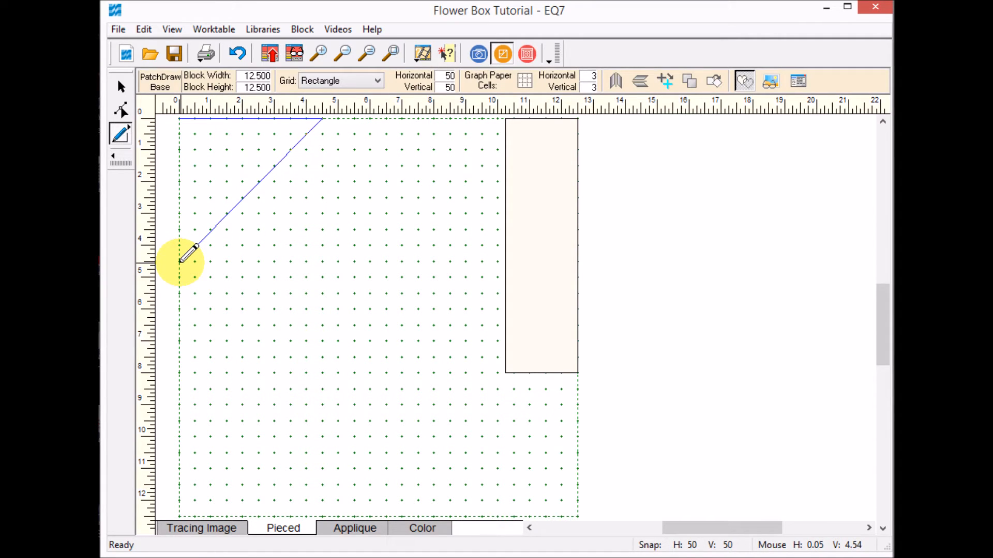
left_click_drag(179, 261, 180, 119)
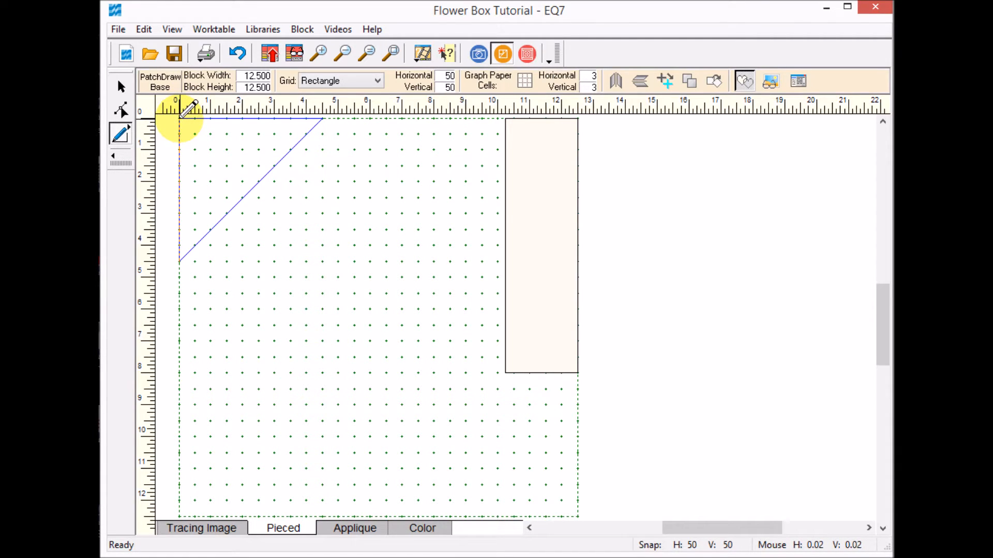
left_click_drag(180, 118, 180, 117)
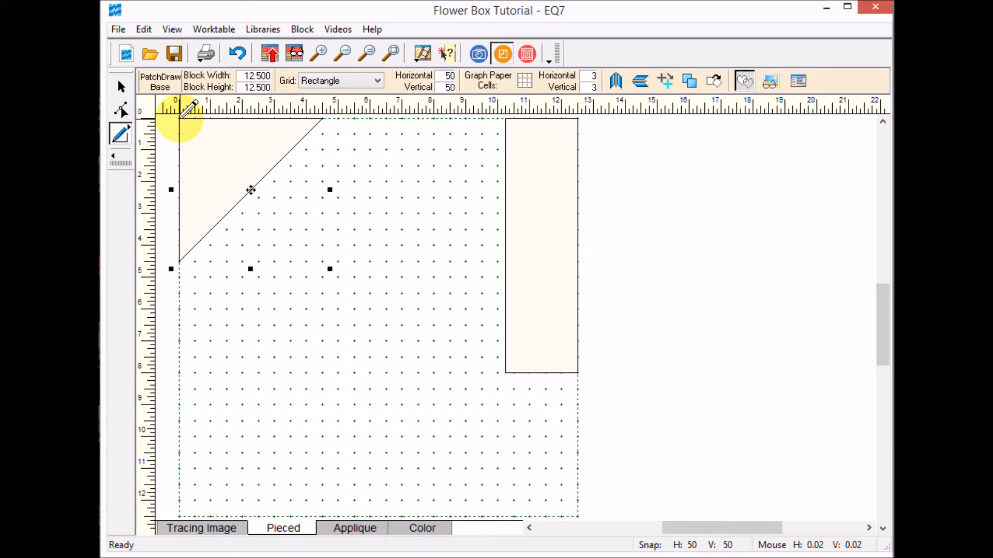
Rotate the 4.5 inch triangle 180 degrees and fit it into the block's lower-right corner.
left_click(120, 87)
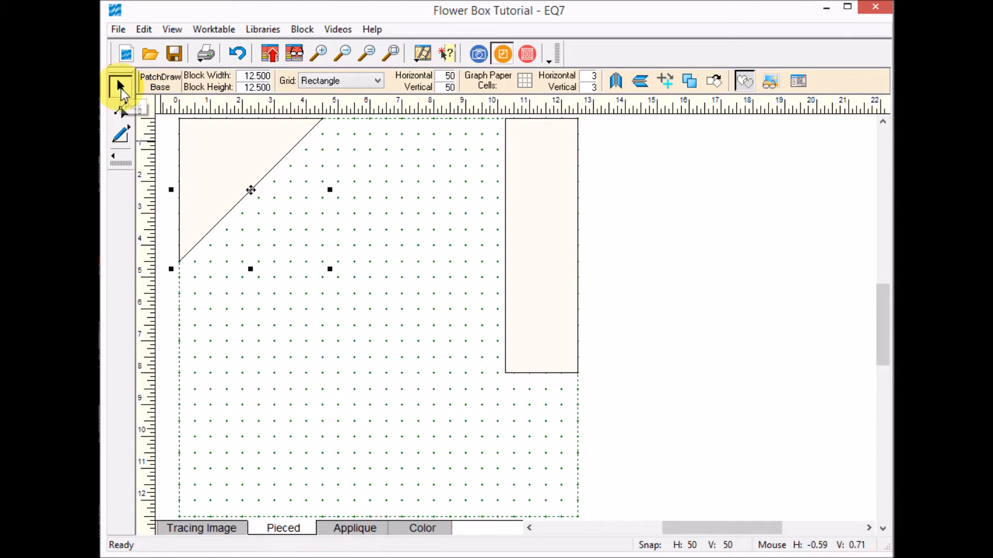
left_click_drag(251, 189, 417, 429)
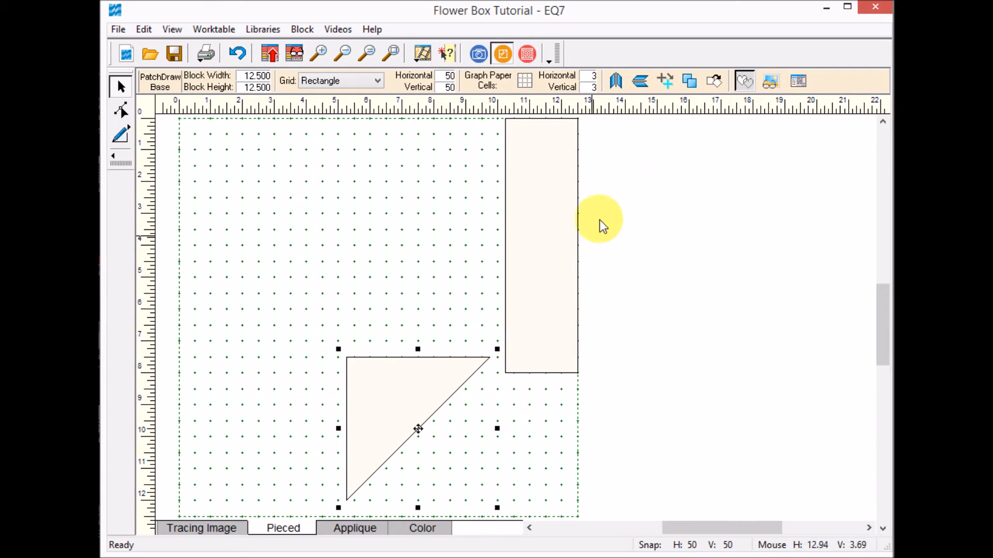
left_click(715, 81)
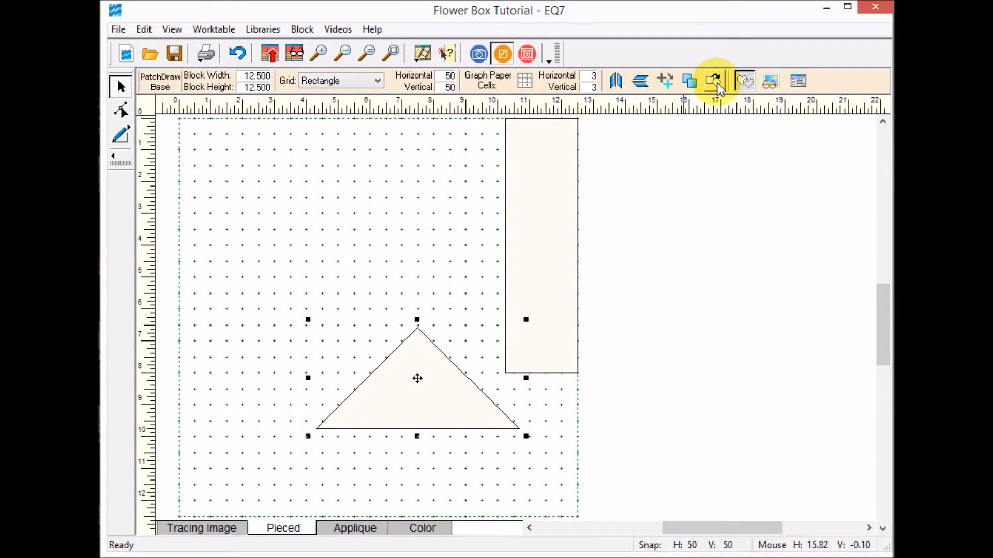
left_click(717, 84)
left_click(716, 84)
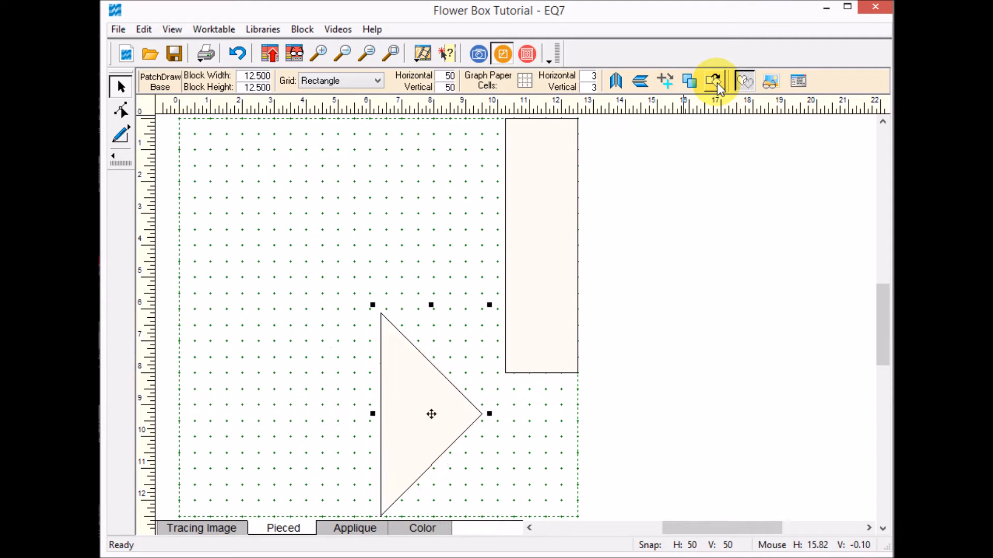
left_click(717, 84)
left_click_drag(395, 379, 505, 446)
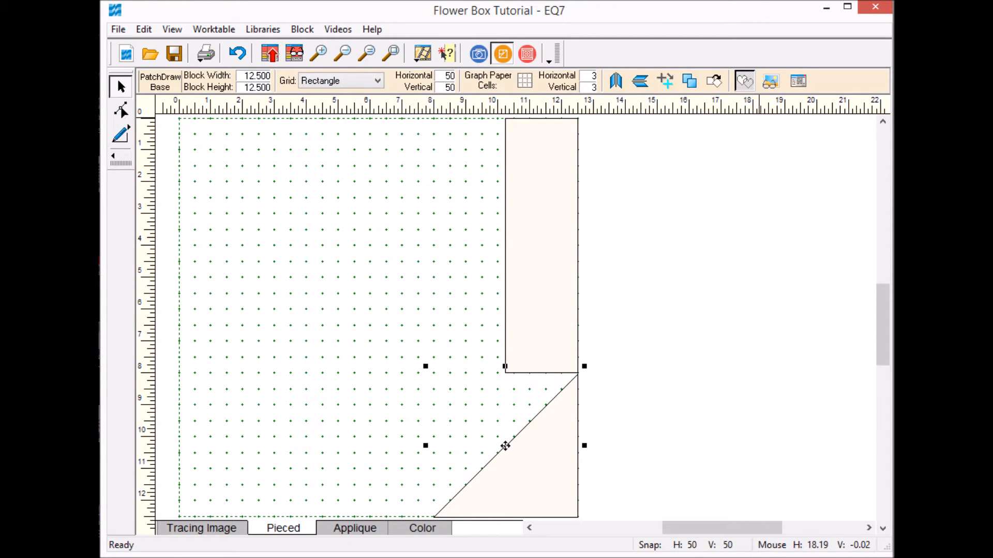
Check the reference photo again and draw a right triangle patch with 2.25 inch legs in the block's upper-left corner.
left_click_drag(890, 47, 462, 35)
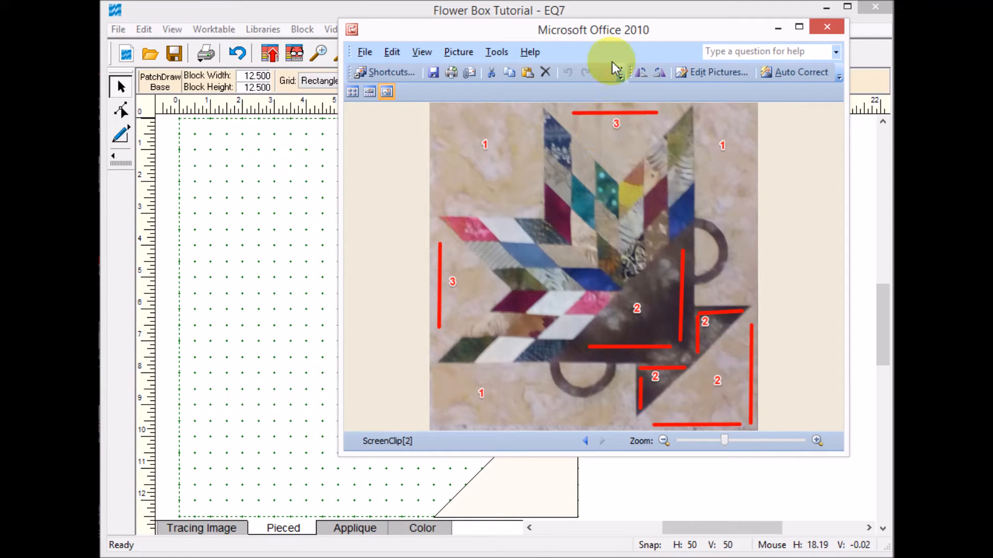
left_click_drag(489, 33, 990, 52)
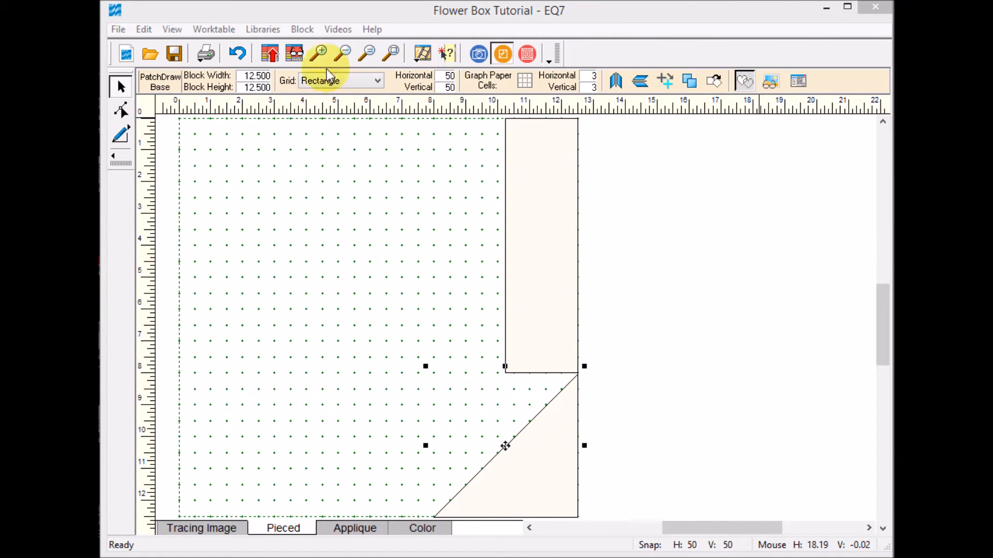
left_click(120, 136)
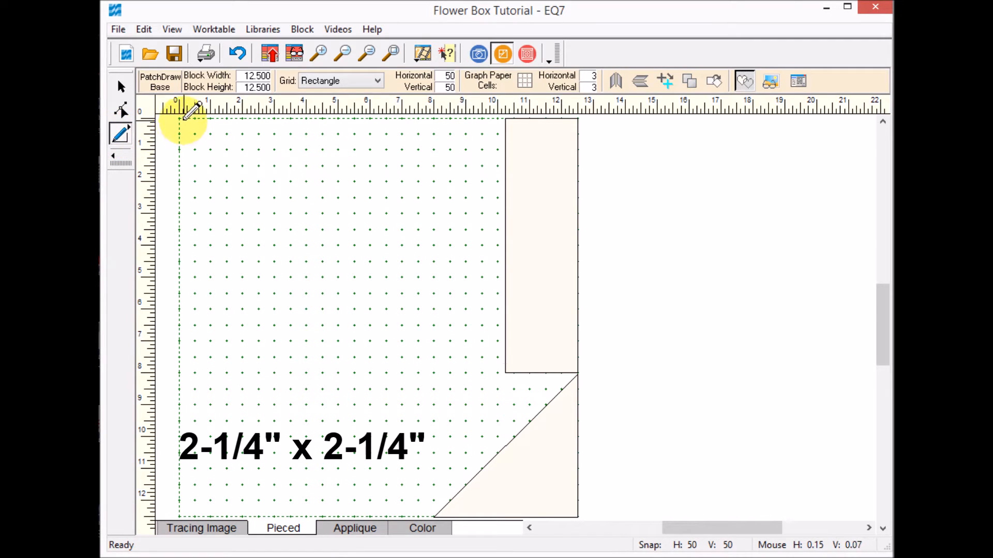
mouse_move(246, 114)
left_mouse_down()
mouse_move(253, 119)
mouse_move(180, 193)
mouse_move(180, 118)
left_mouse_up()
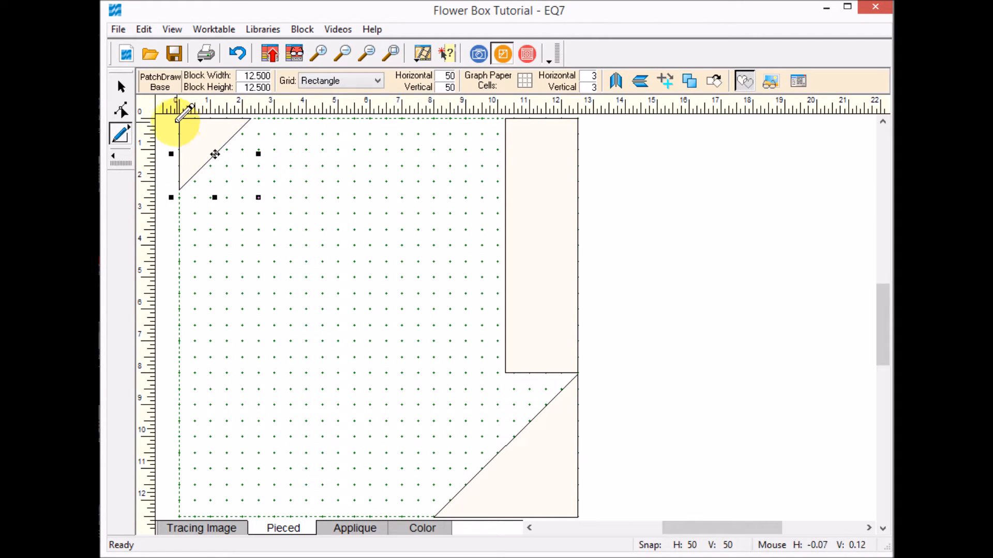
Move the small triangle directly beneath the upright rectangle, along the large triangle's diagonal edge.
left_click(120, 87)
left_click_drag(214, 154, 542, 408)
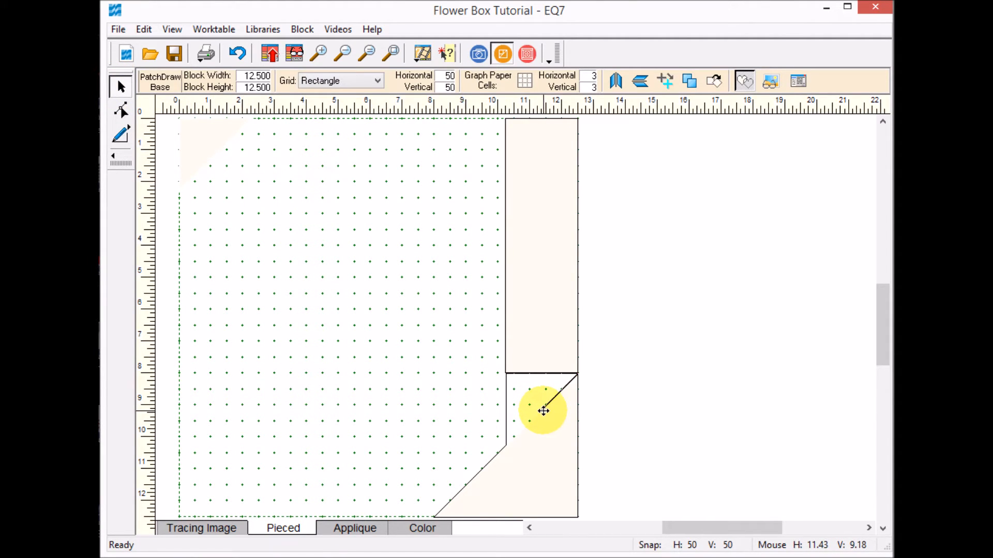
left_click(542, 411)
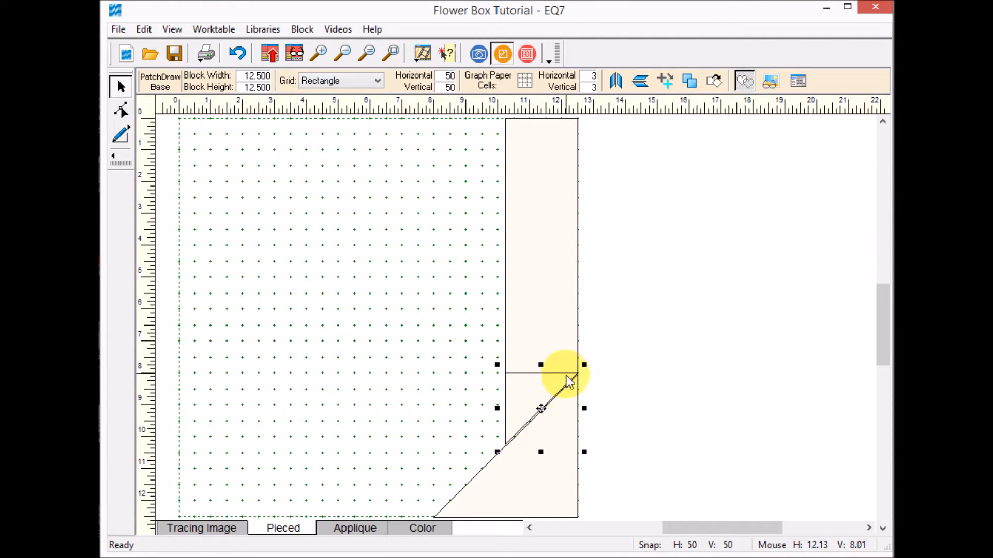
Duplicate the upright rectangle, rotate the copy 90 degrees, and place it in the block's lower-left corner.
left_click(576, 223)
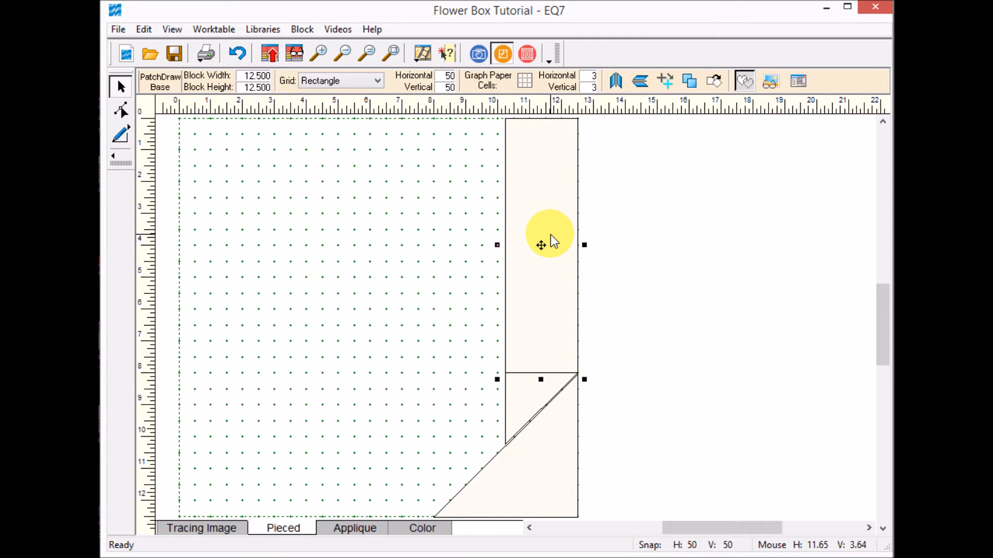
left_click_drag(564, 264, 318, 293)
left_click(713, 81)
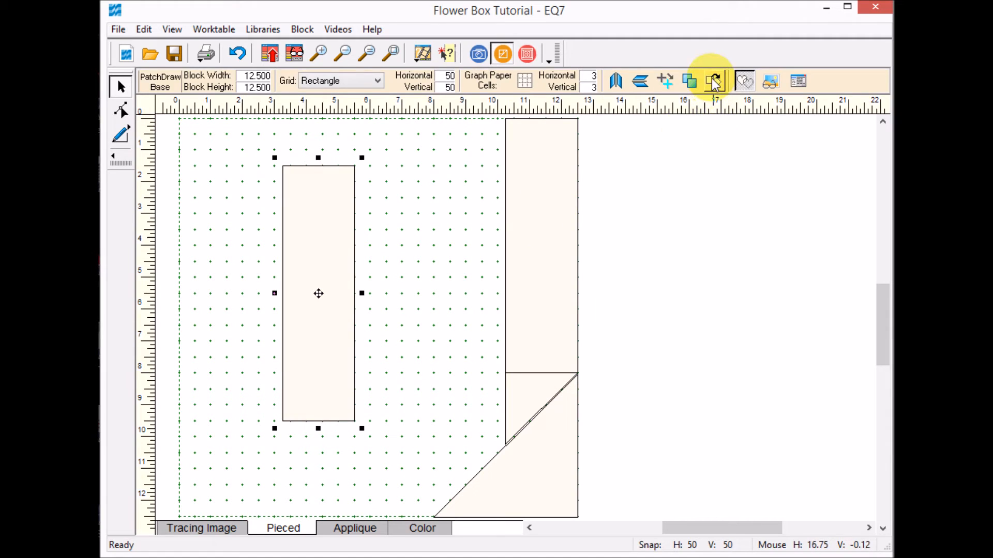
left_click(714, 82)
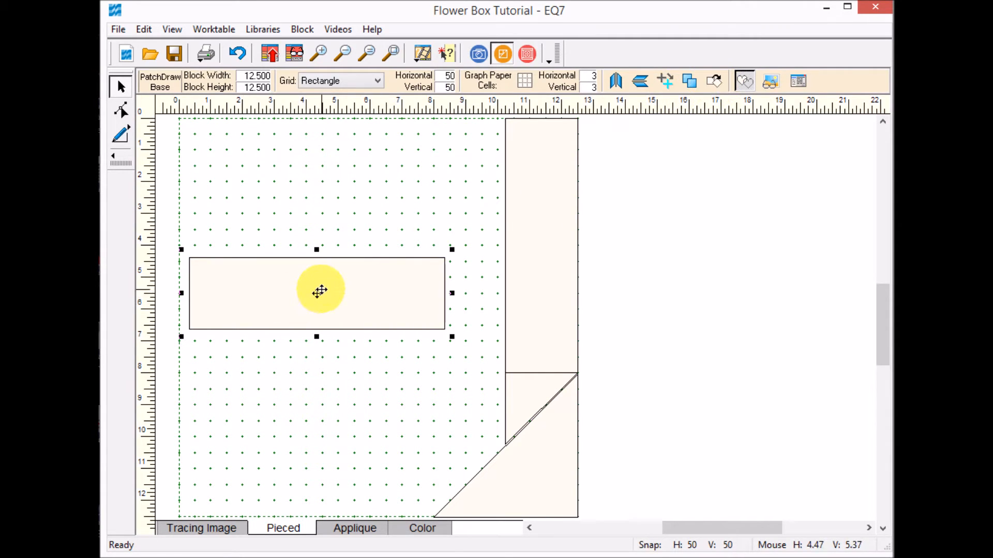
left_click_drag(318, 291, 308, 480)
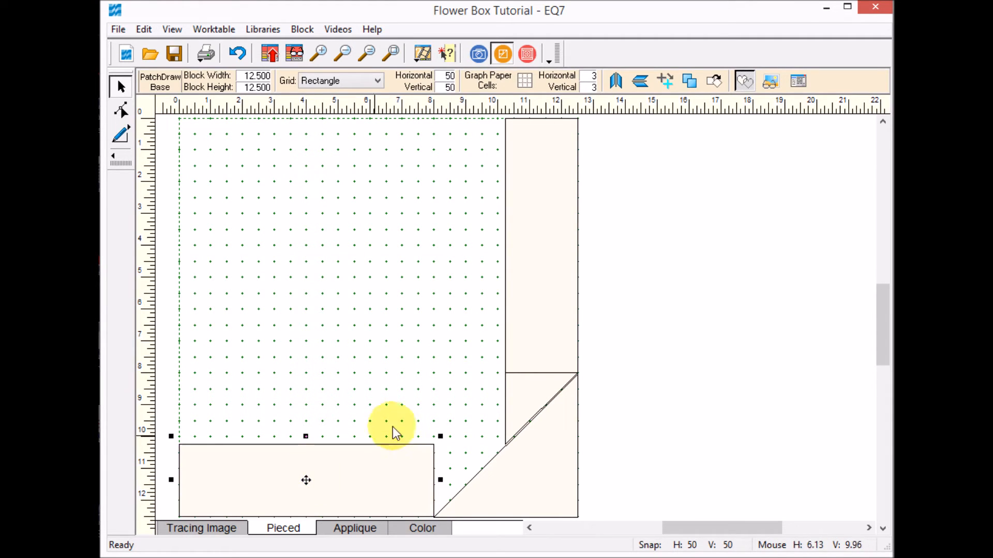
Duplicate the small right triangle and place the copy at the inner end of the lower rectangle, along the large triangle's diagonal.
left_click(544, 380)
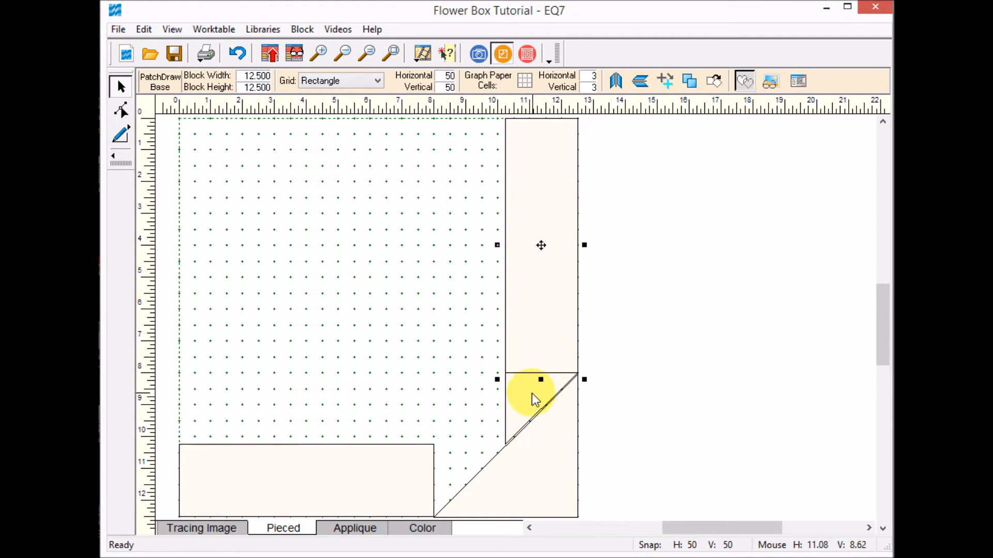
left_click(505, 414)
left_click_drag(541, 408, 469, 480)
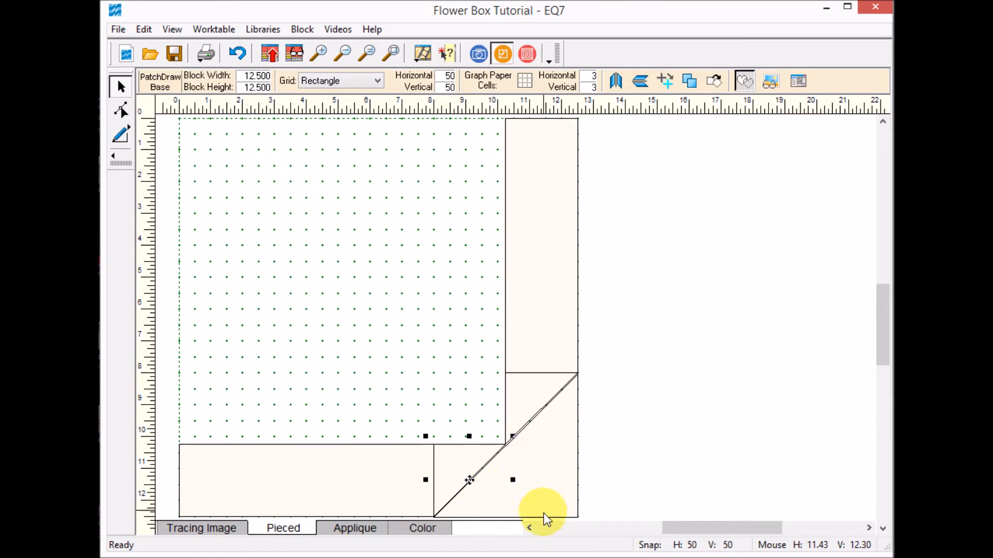
Duplicate the large corner triangle and fit the copy into the inner corner between the upright and lower strips as the basket base.
left_click(554, 516)
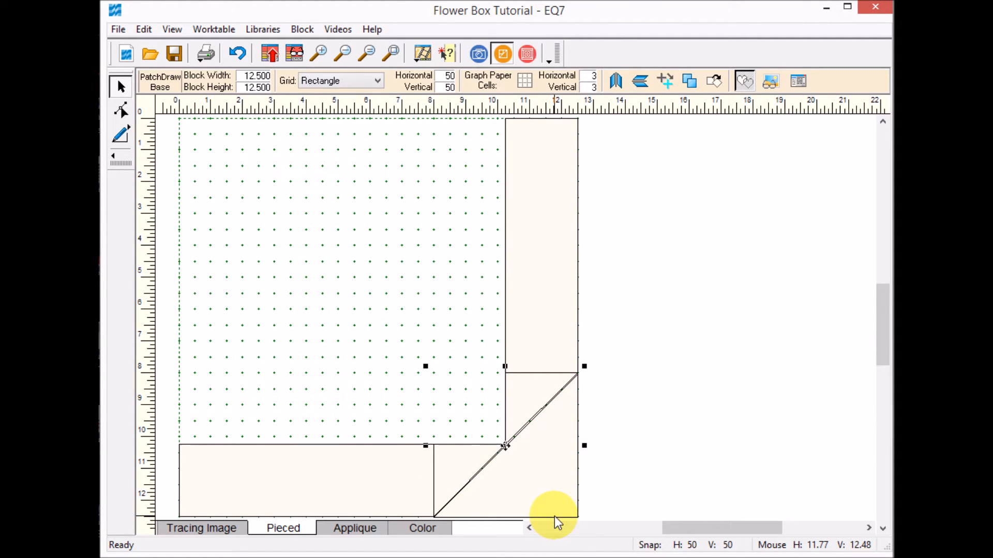
left_click(545, 404)
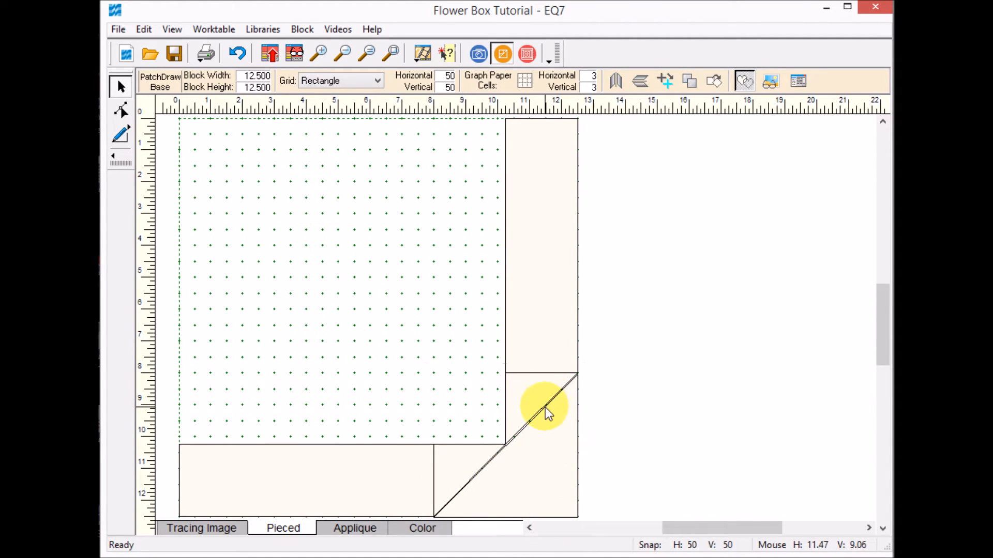
left_click(525, 422)
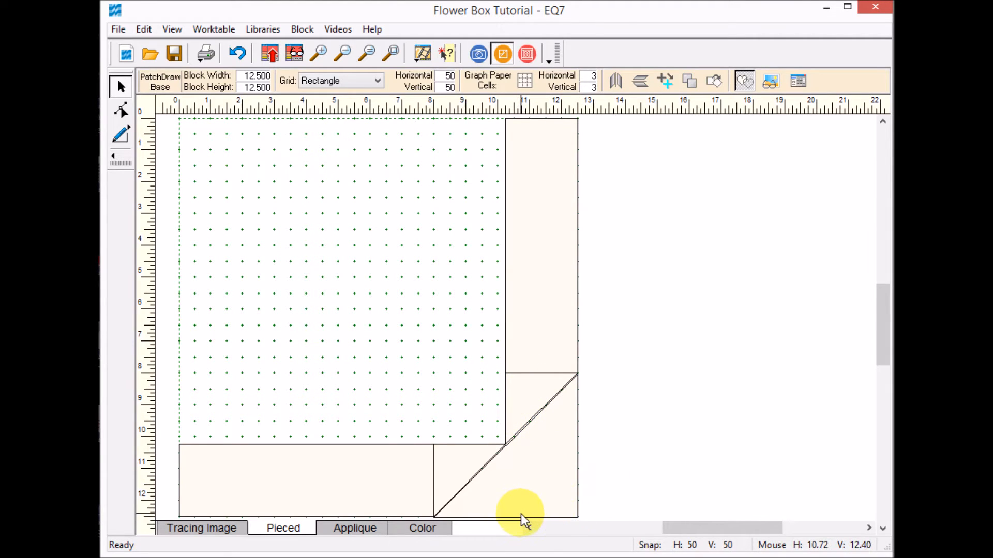
left_click_drag(531, 511, 435, 371)
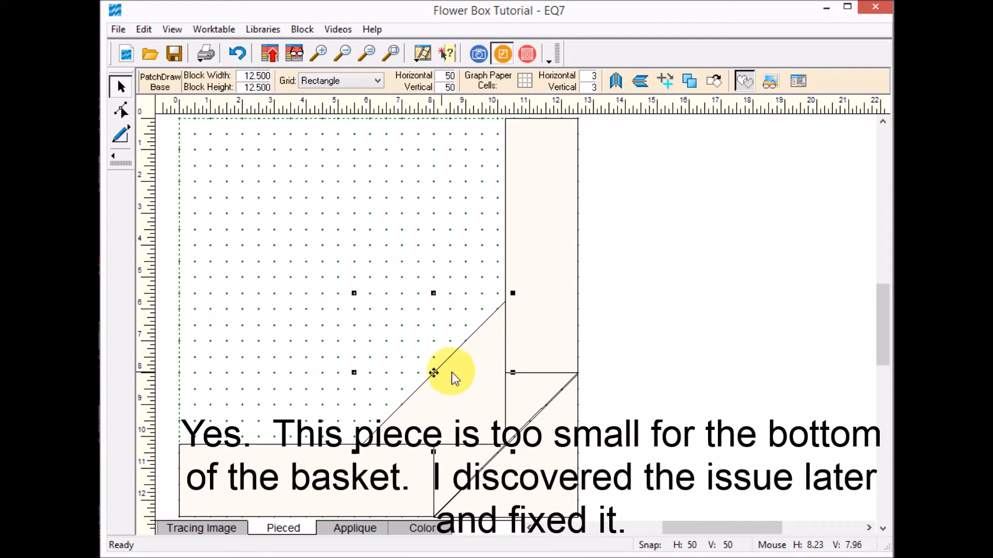
left_click(645, 365)
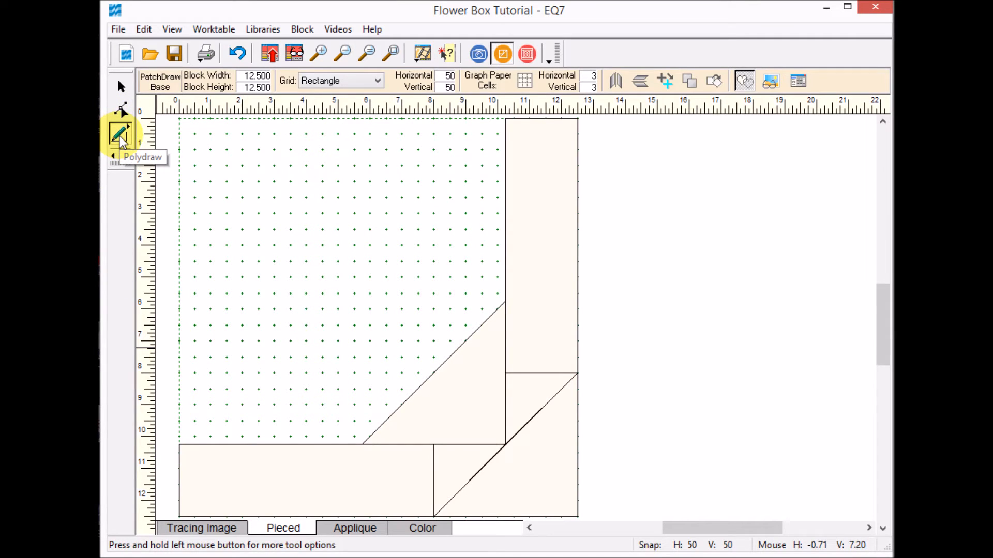
Draw a five-sided patch filling the block's remaining upper-left area along the basket triangle's diagonal, and add the block to the Sketchbook.
left_click(181, 444)
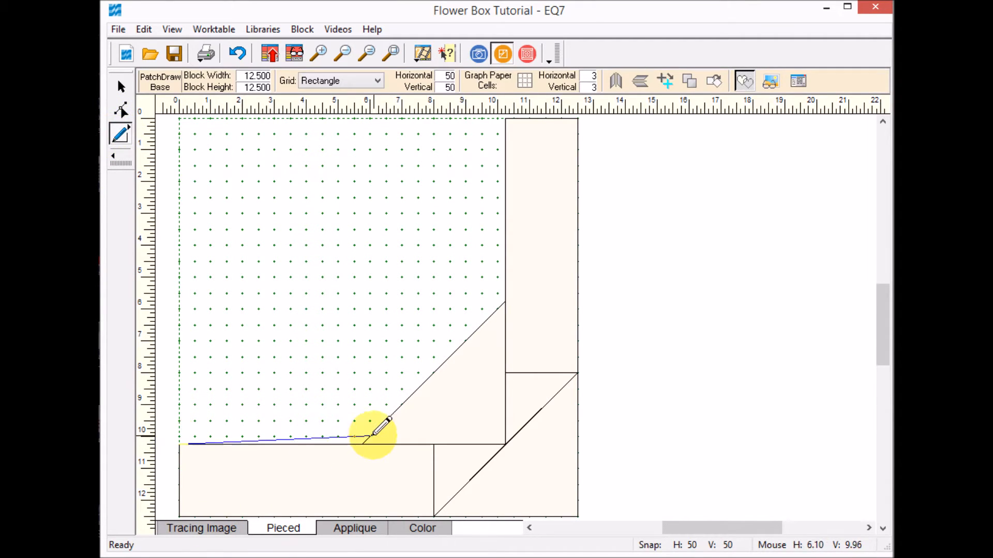
left_click(363, 444)
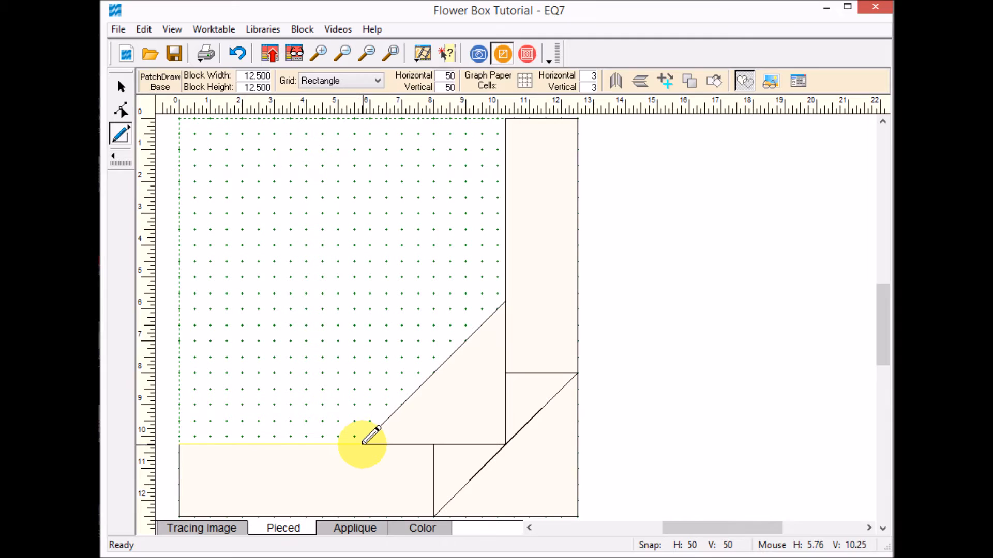
left_click(505, 303)
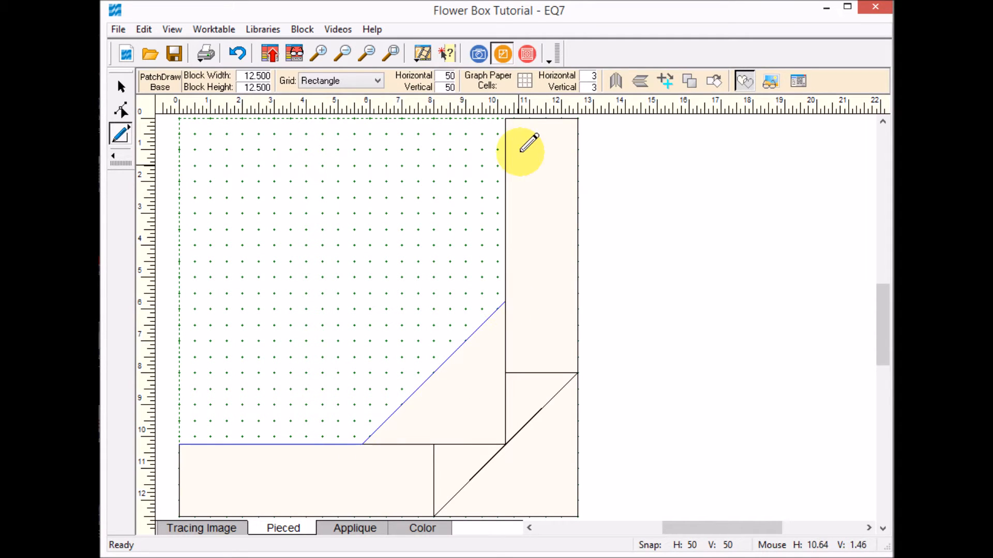
left_click(505, 119)
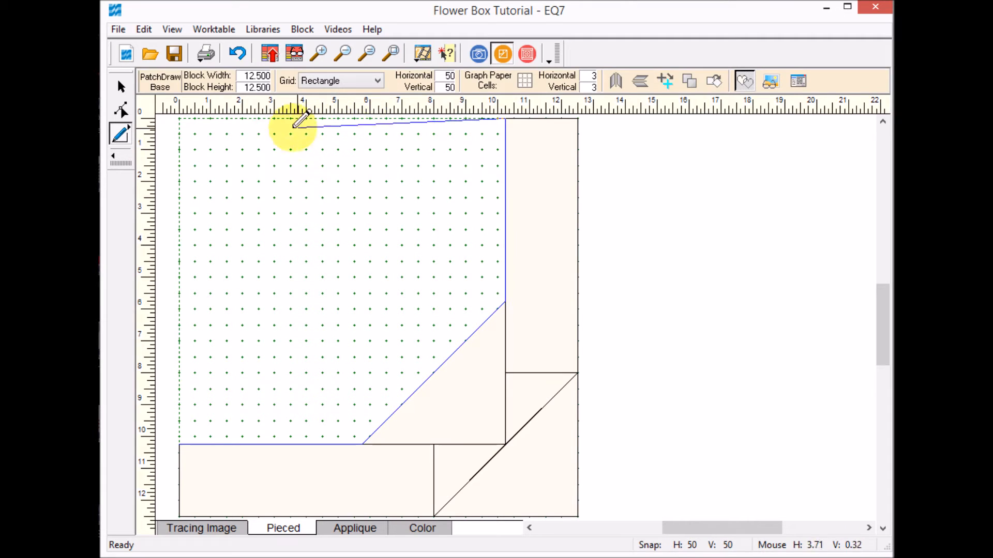
left_click(179, 119)
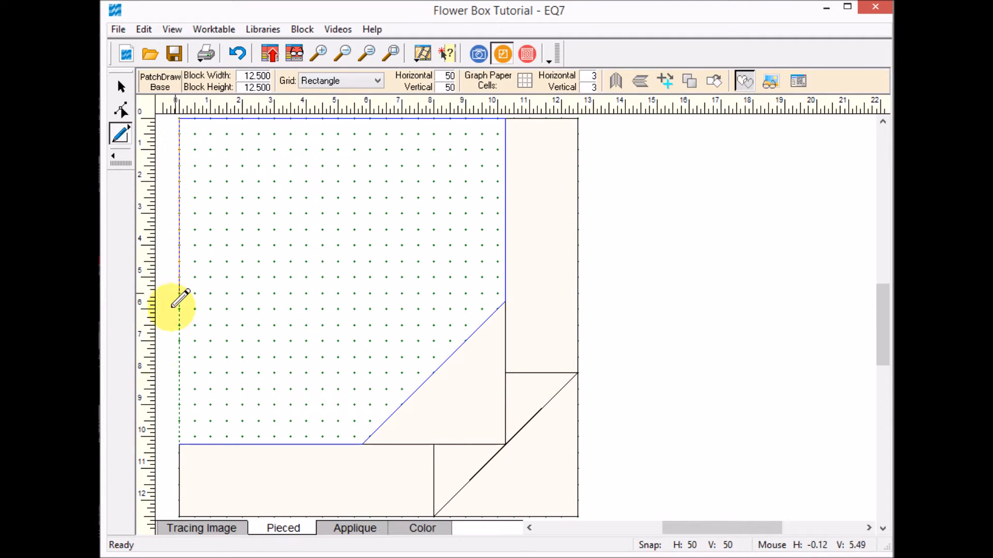
left_click(180, 444)
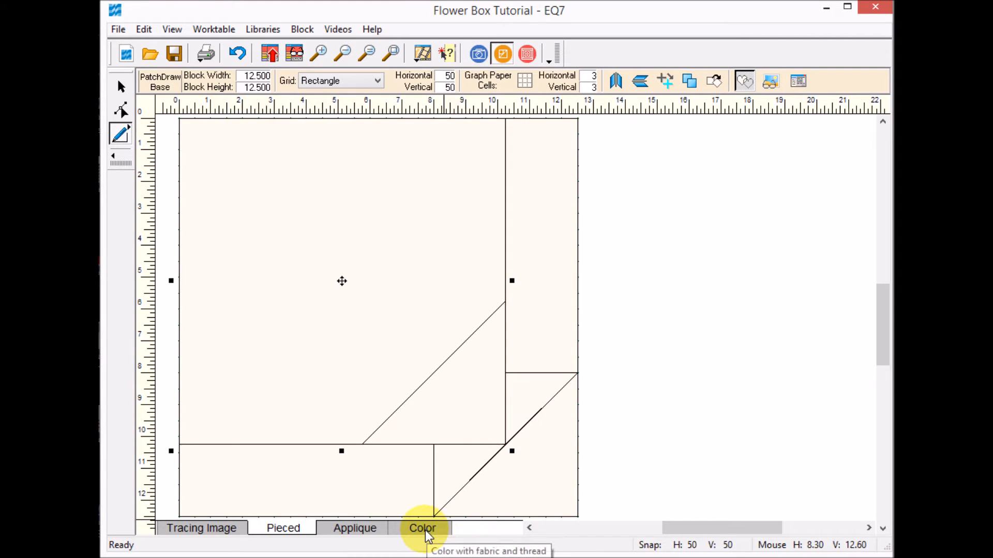
left_click(270, 55)
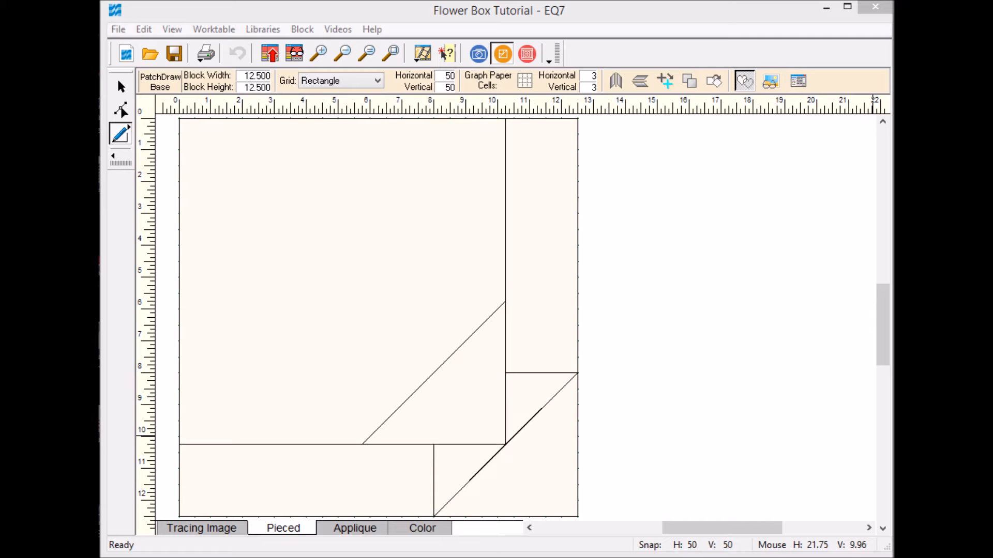
Check the reference photo and start a new PatchDraw block using the Eight Point Star grid.
left_click_drag(992, 42, 437, 41)
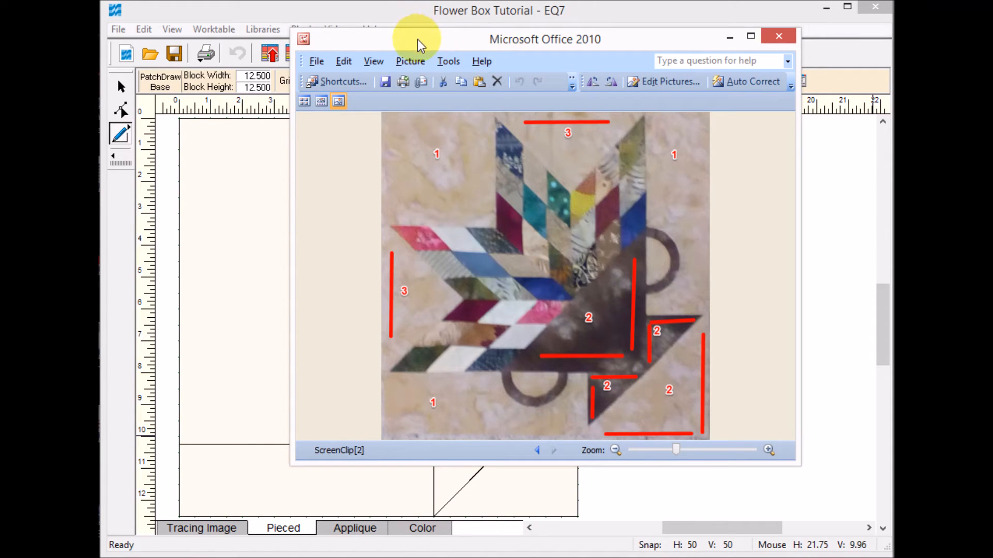
left_click_drag(414, 38, 992, 87)
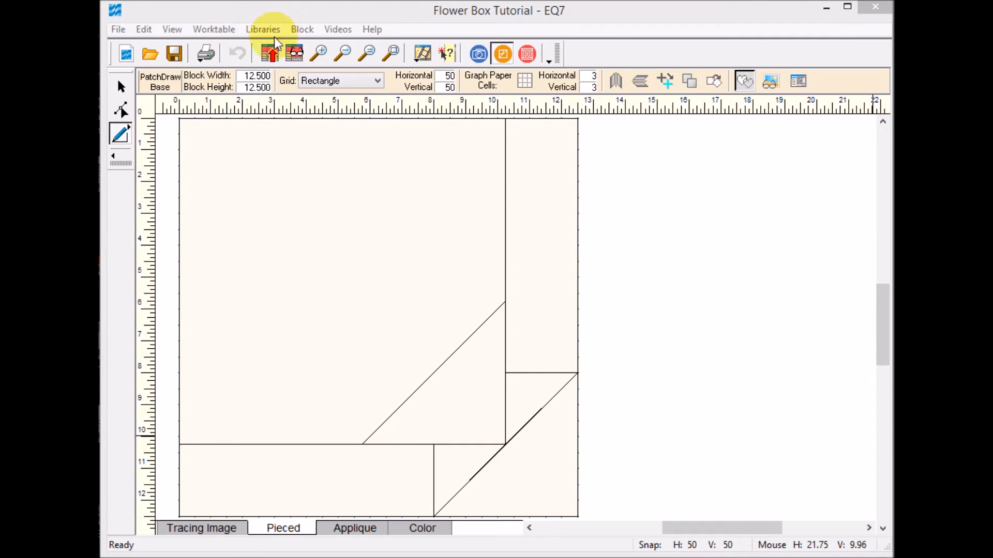
left_click(304, 29)
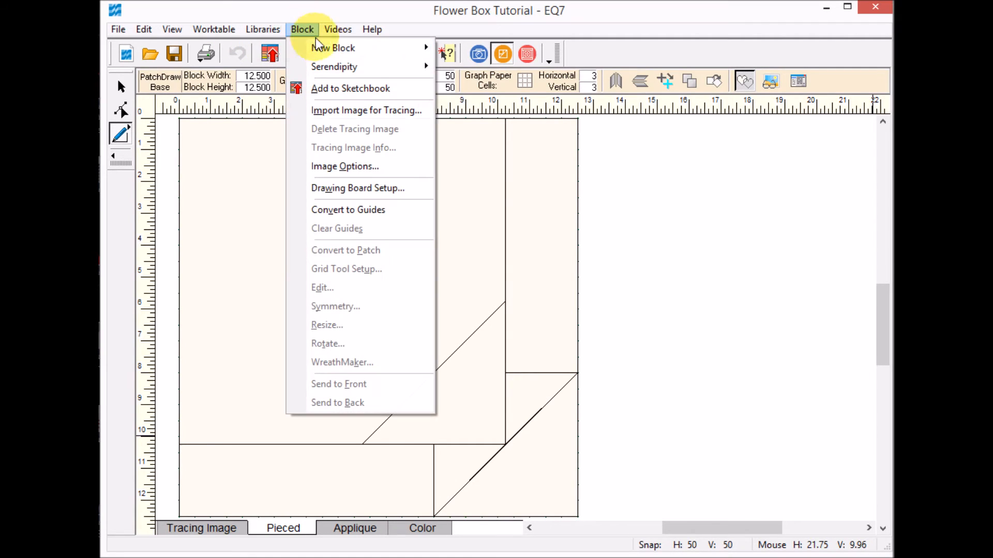
mouse_move(341, 48)
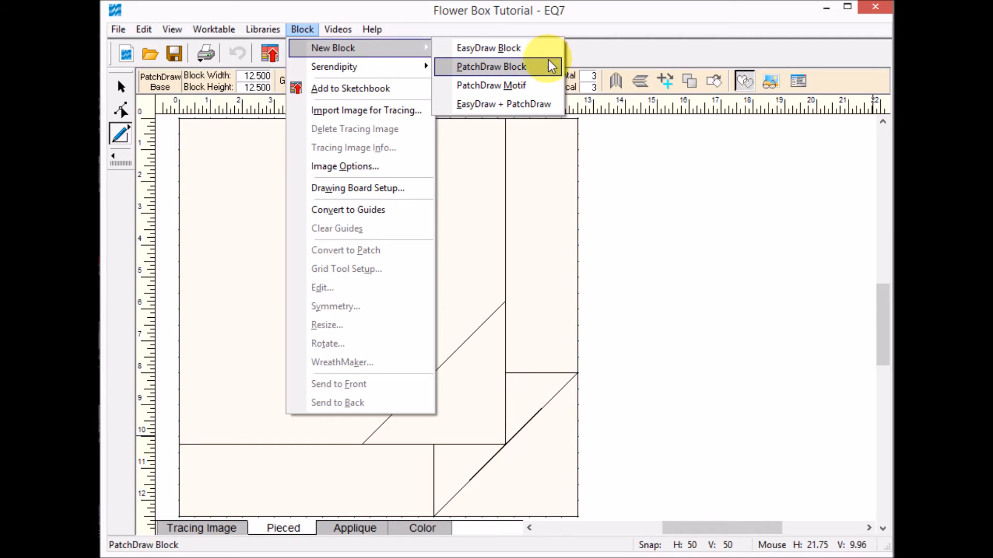
left_click(520, 67)
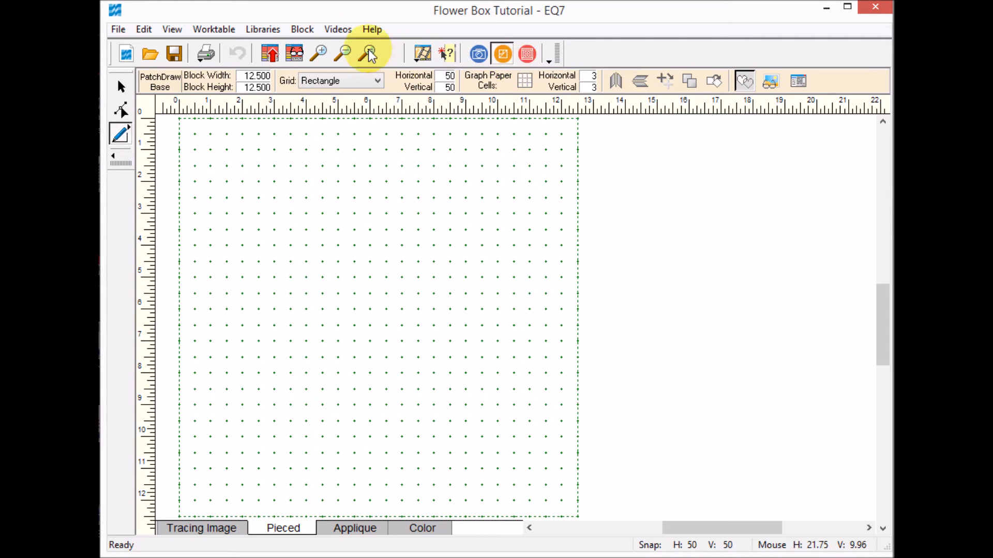
left_click(377, 81)
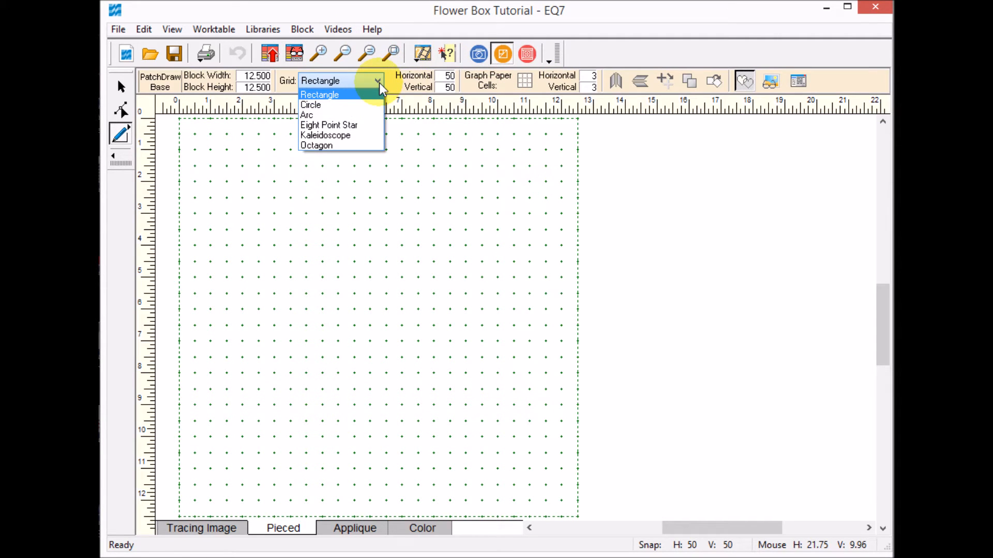
left_click(348, 128)
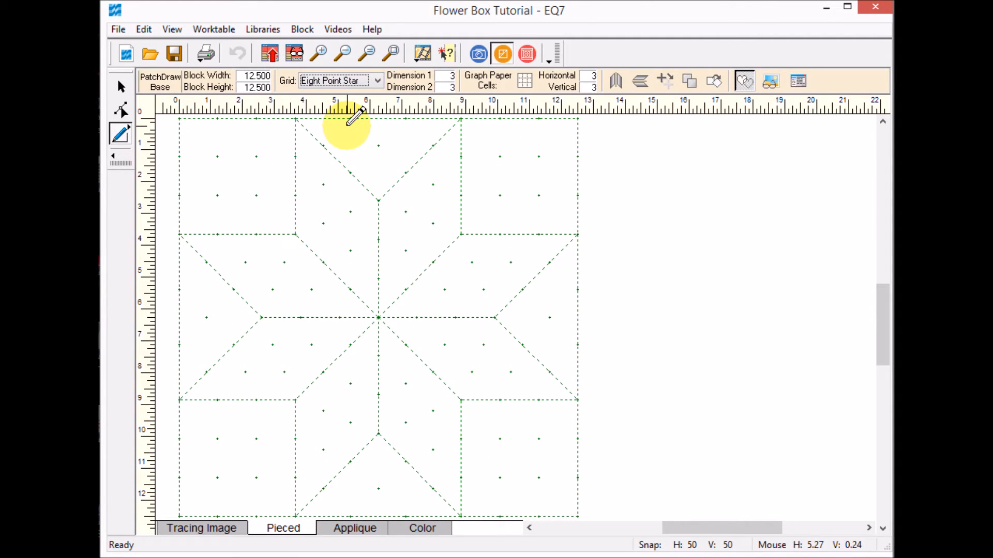
Compare the reference photo with the star grid and draw one small diamond patch at the tip of the upper-left vertical star point.
left_click_drag(992, 28, 585, 13)
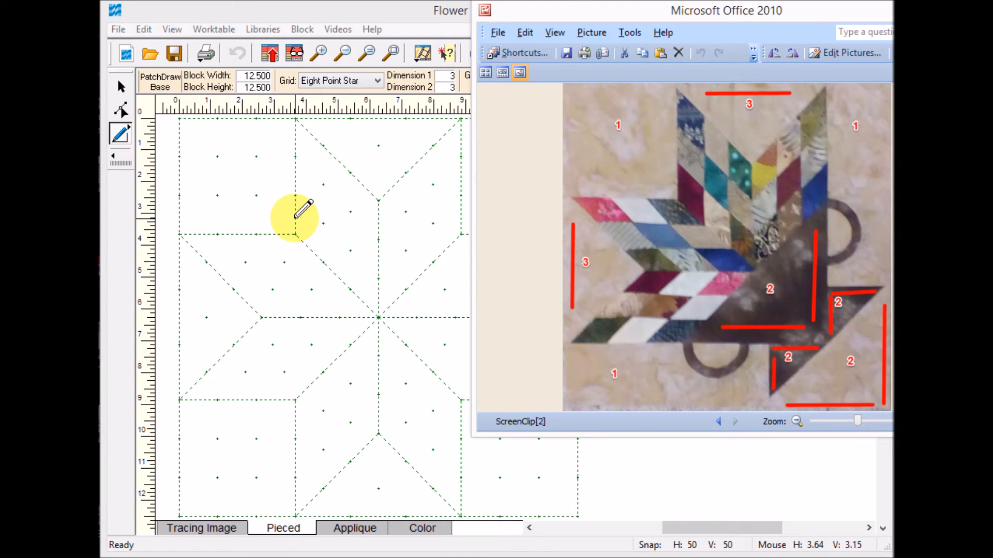
left_click_drag(570, 14, 625, 24)
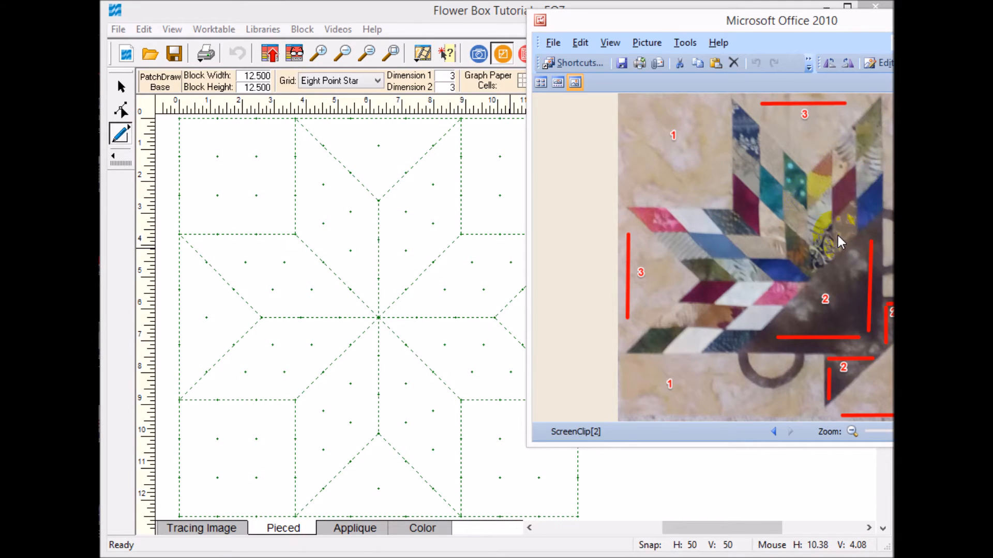
left_click_drag(641, 19, 872, 21)
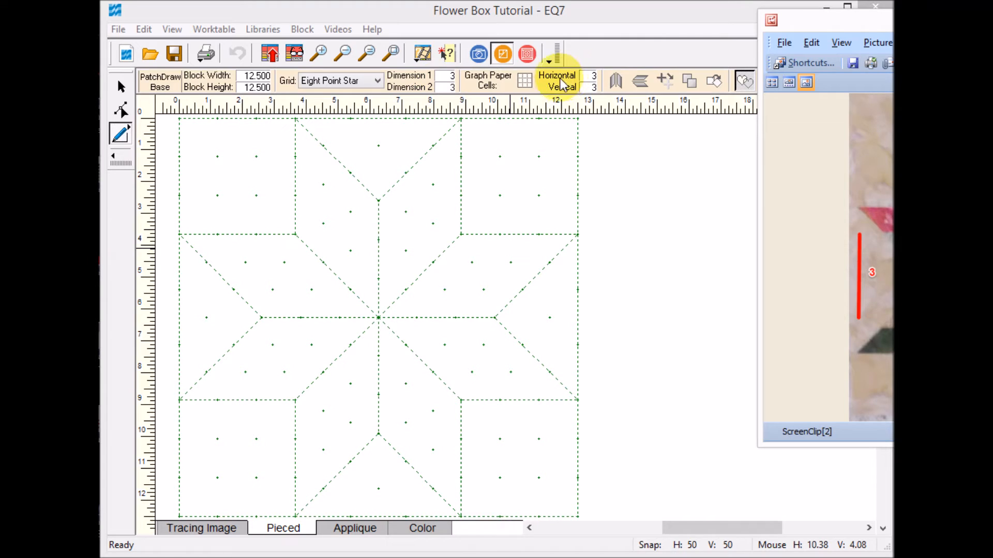
mouse_move(800, 21)
left_mouse_down()
mouse_move(877, 24)
mouse_move(868, 32)
left_mouse_up()
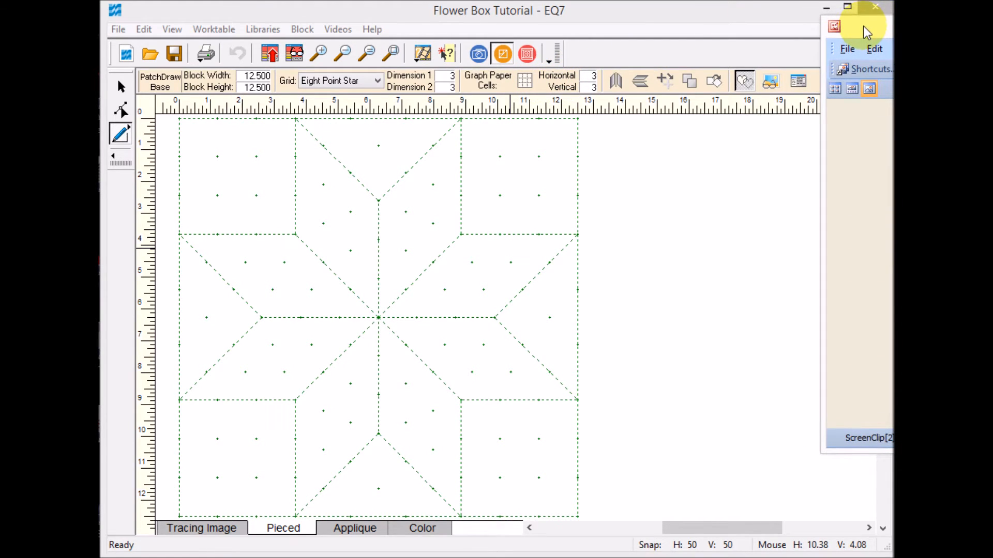
left_click(121, 139)
left_click_drag(295, 119, 325, 150)
left_click(324, 148)
left_click(324, 185)
left_click(295, 157)
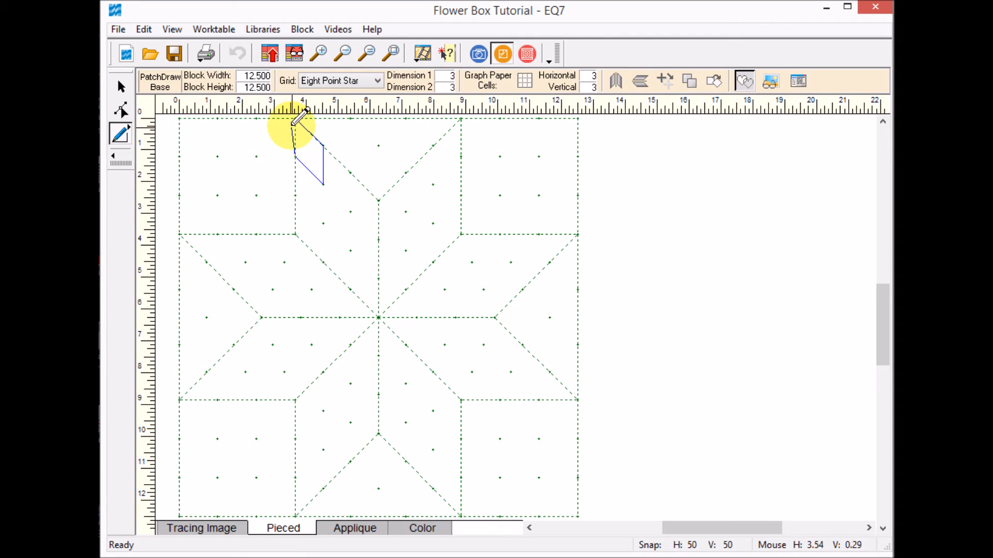
left_click(296, 118)
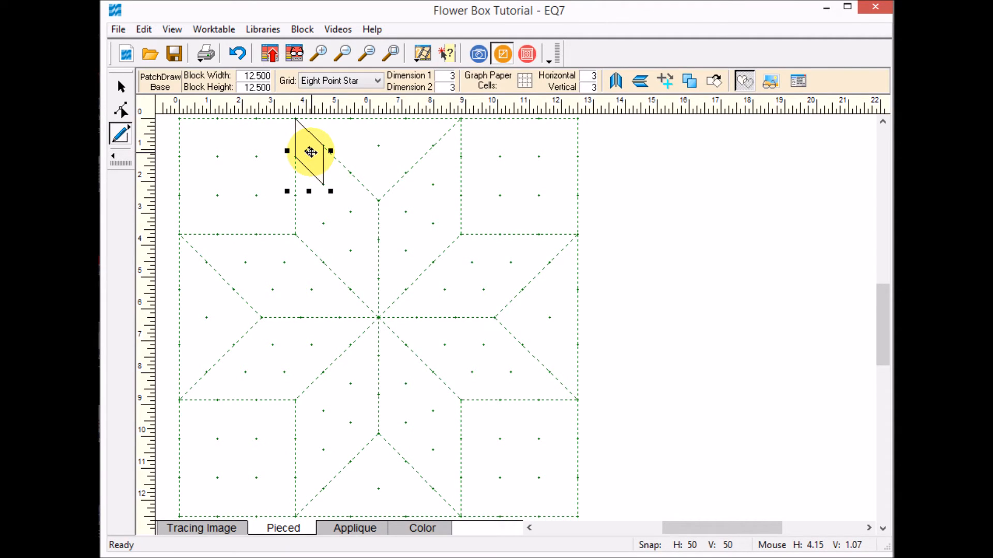
Duplicate the small diamond twice to form a row of three along the star point's upper diagonal edge.
left_click_drag(316, 155, 358, 180)
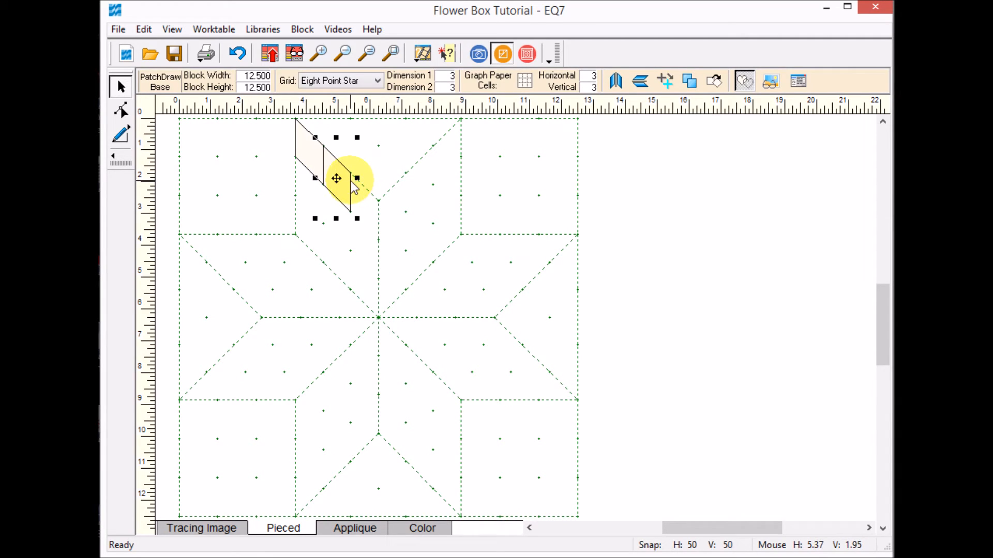
left_click_drag(332, 178, 367, 205)
left_click(435, 187)
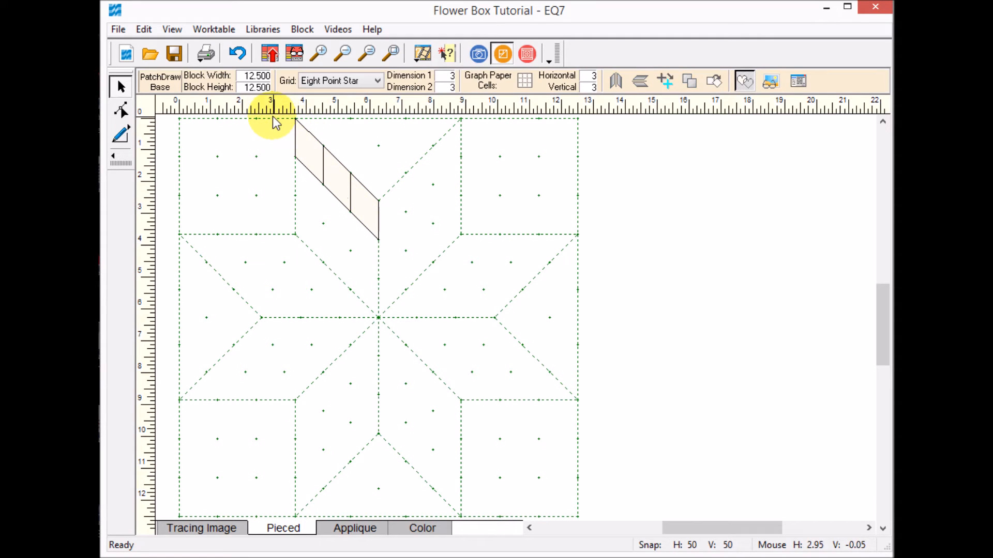
Select the three-diamond row and duplicate it twice below to fill the star point with a three-by-three set of diamonds.
left_click_drag(282, 122, 416, 251)
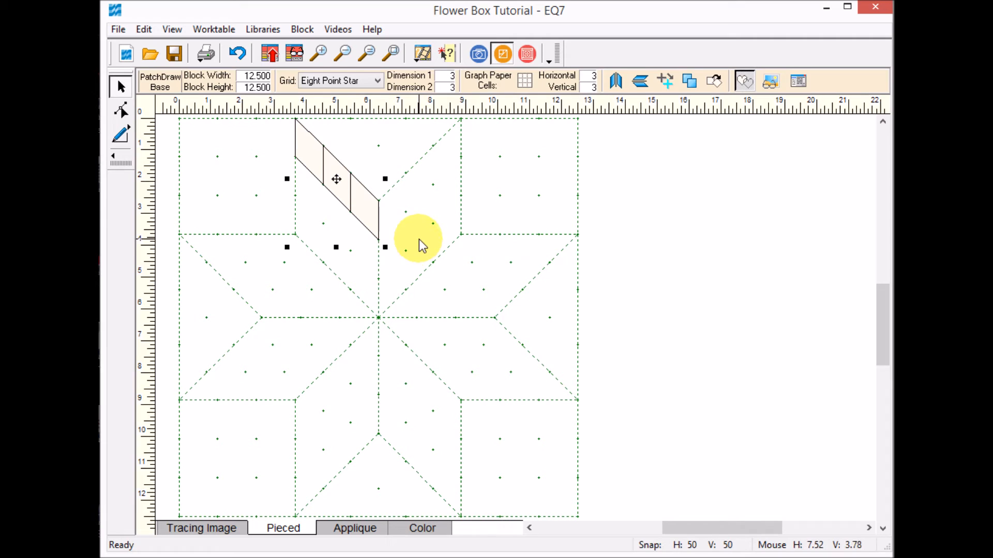
left_click_drag(354, 194, 341, 257)
left_click(521, 210)
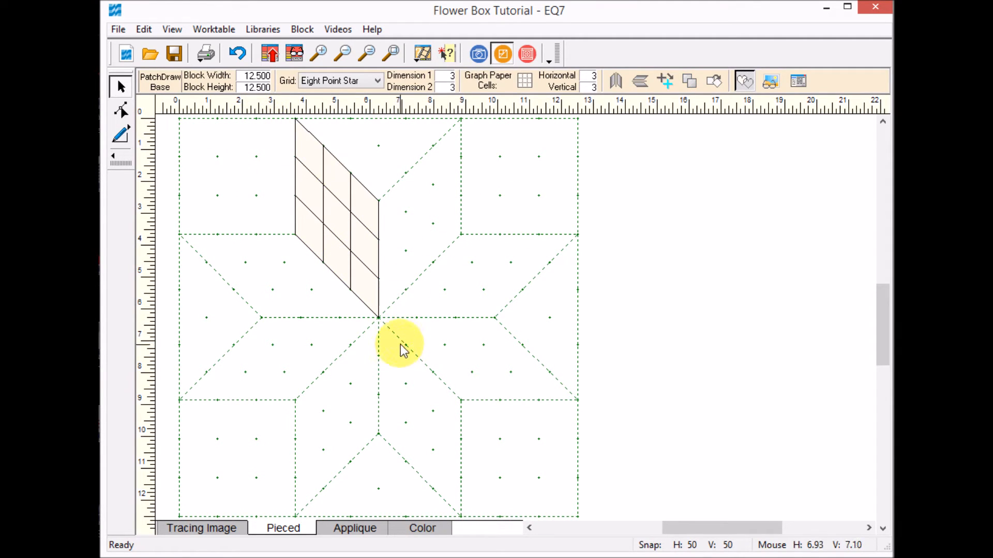
Duplicate the nine-patch diamond, rotate the copy to mirror the original, and fit it into the adjacent upper-right vertical star point.
left_click_drag(407, 338, 249, 111)
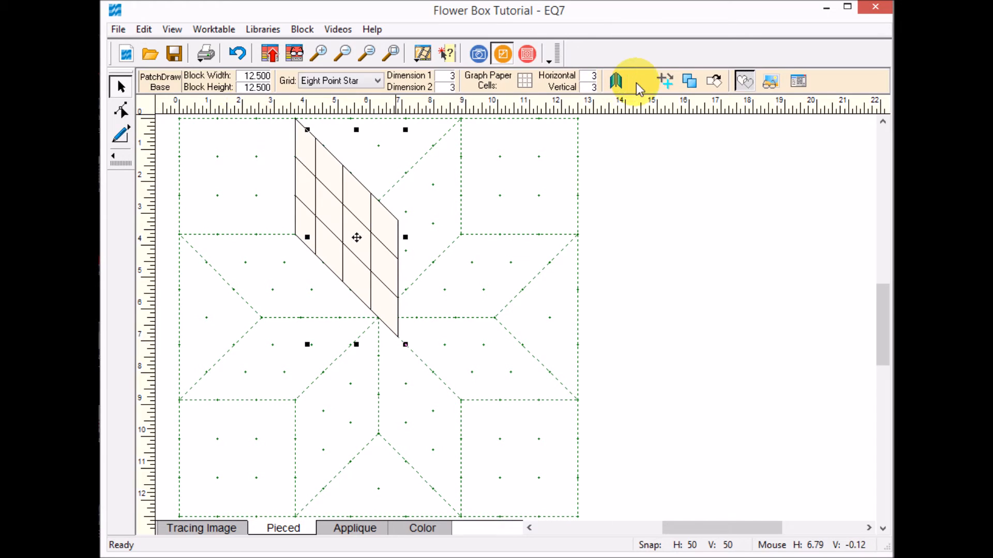
left_click(714, 82)
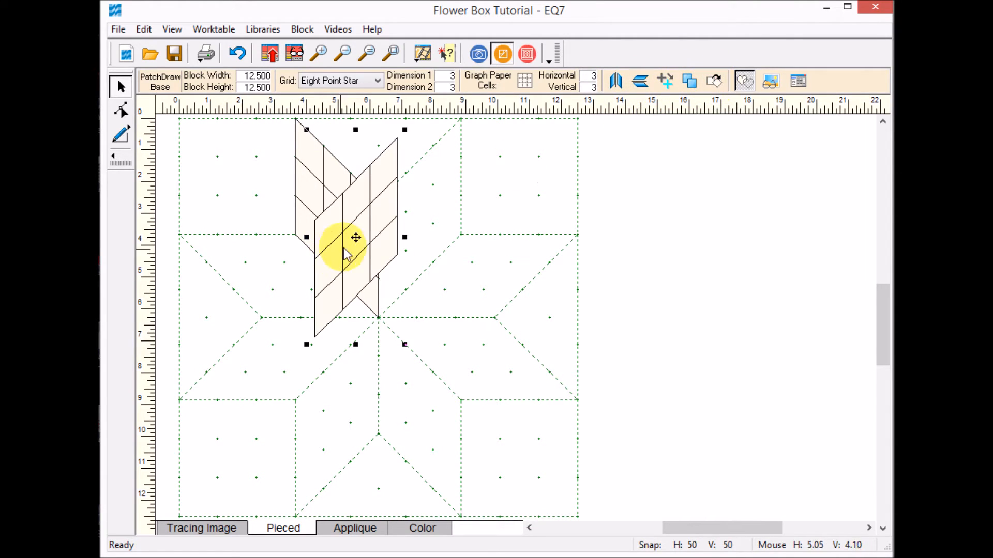
left_click_drag(357, 236, 420, 216)
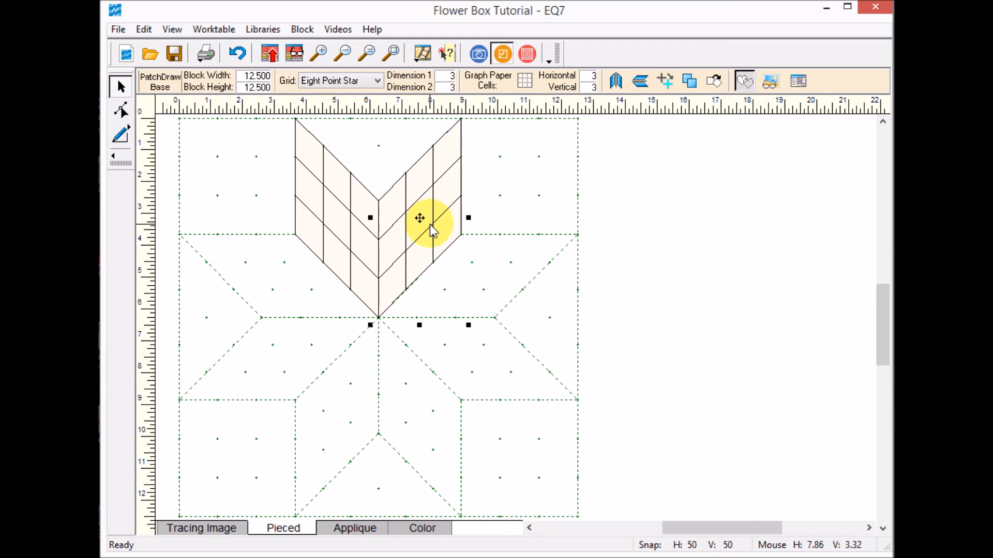
Duplicate the nine-patch diamond, rotate the copy, and fit it into the lower-left horizontal star point.
key("ctrl+v")
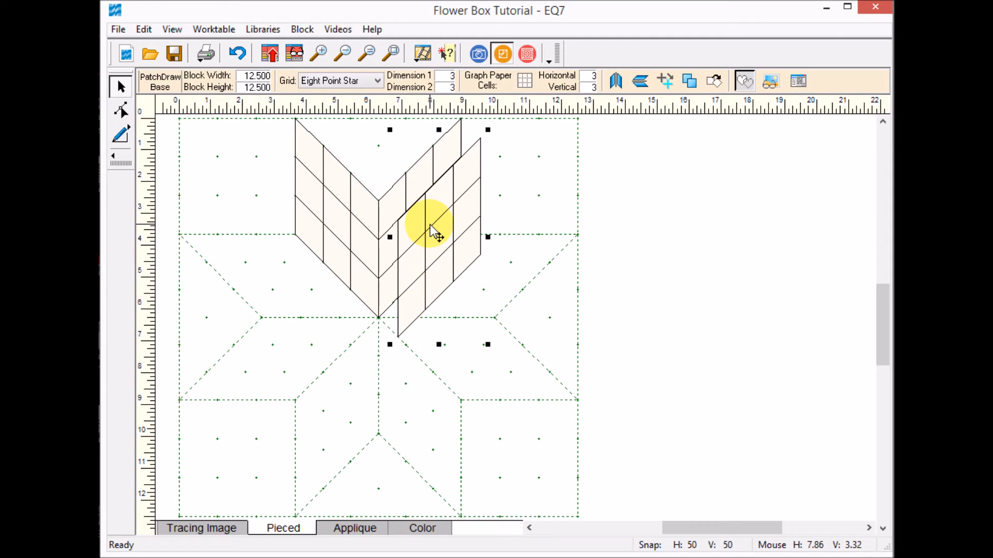
left_click(722, 87)
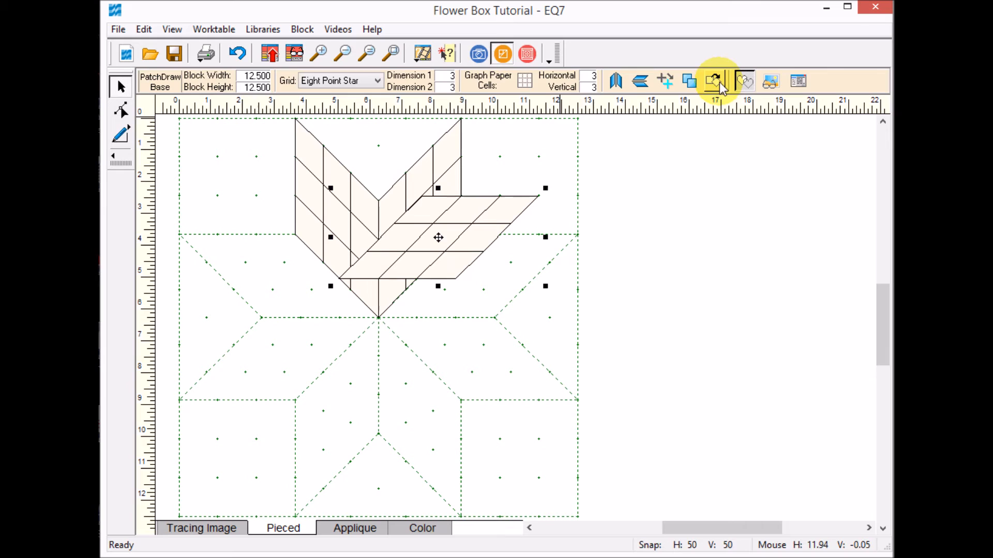
left_click_drag(440, 237, 279, 361)
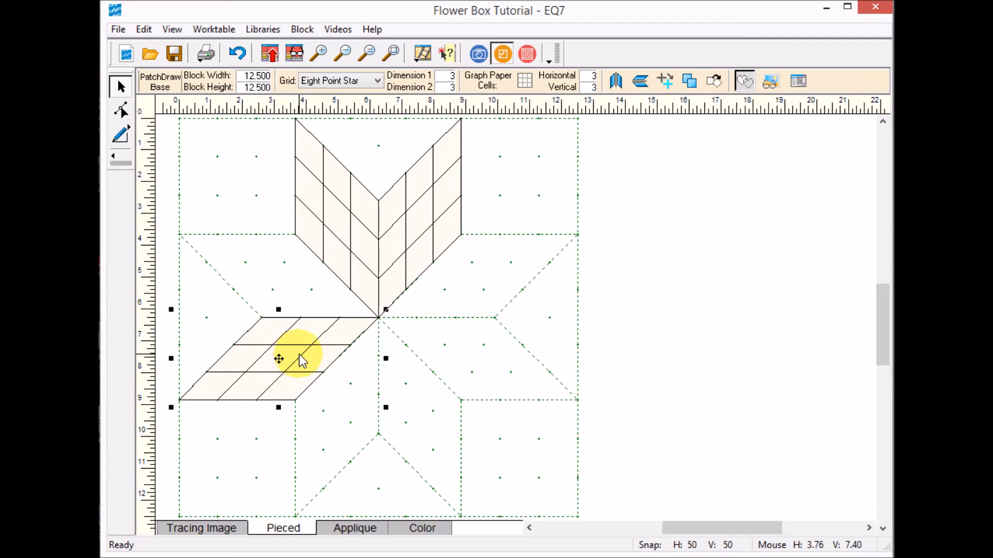
Duplicate the lower-left diamond set, rotate the copy to mirror it, and fit it into the upper-left horizontal star point.
key("ctrl+c")
key("ctrl+v")
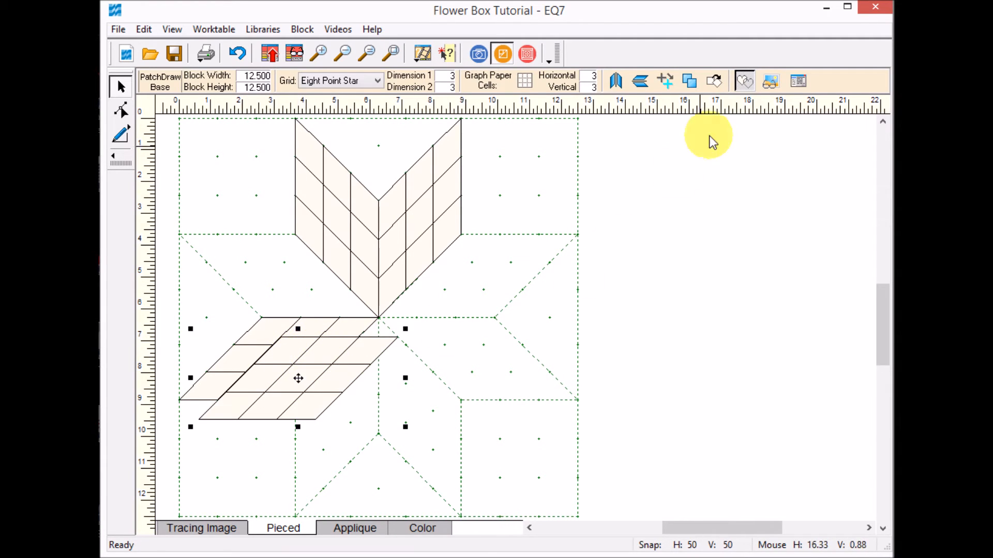
left_click(714, 81)
left_click_drag(294, 380, 279, 279)
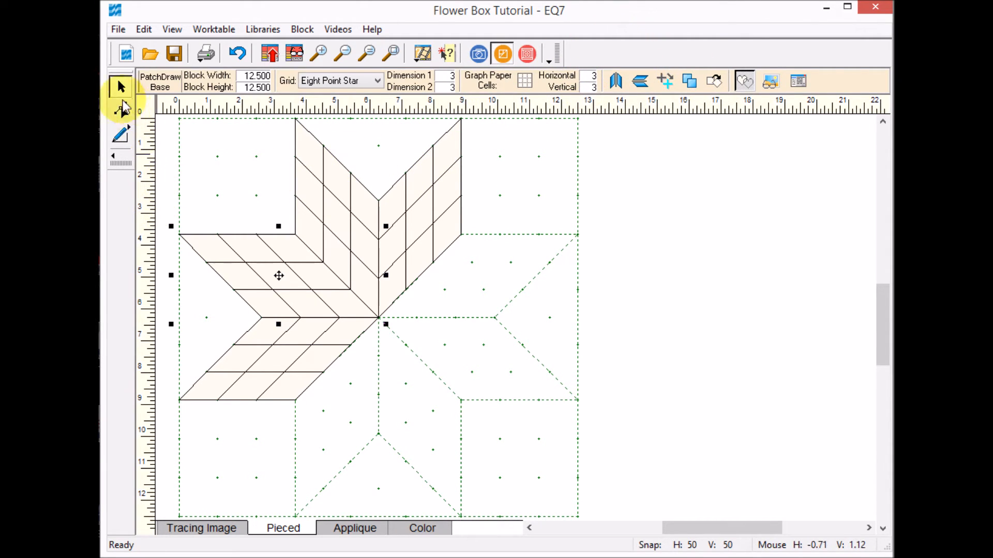
Draw the background patches around the flowers: the top triangle, the upper-left corner square, and the left side triangle.
left_click(120, 134)
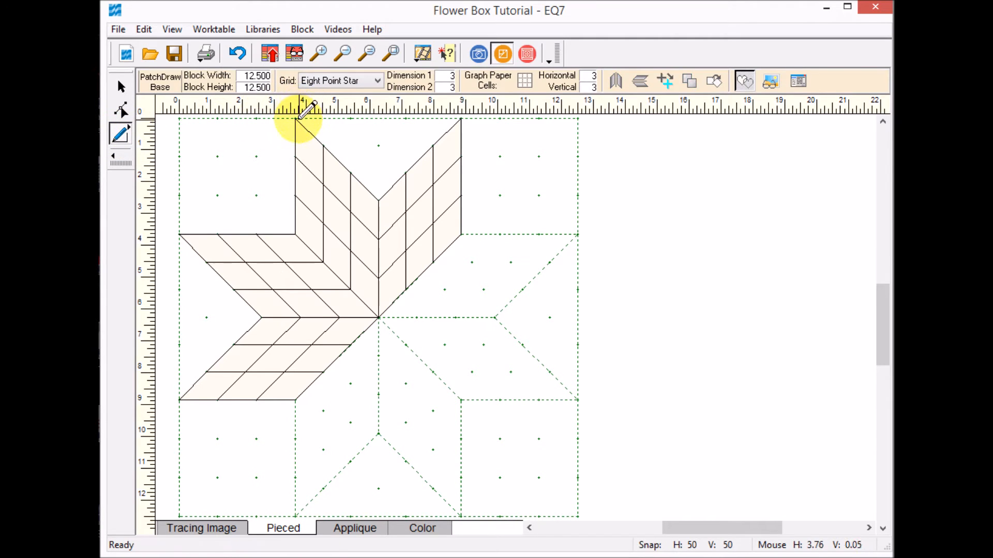
mouse_move(295, 118)
left_mouse_down()
mouse_move(461, 118)
mouse_move(381, 198)
mouse_move(297, 118)
mouse_move(302, 231)
mouse_move(179, 234)
left_mouse_up()
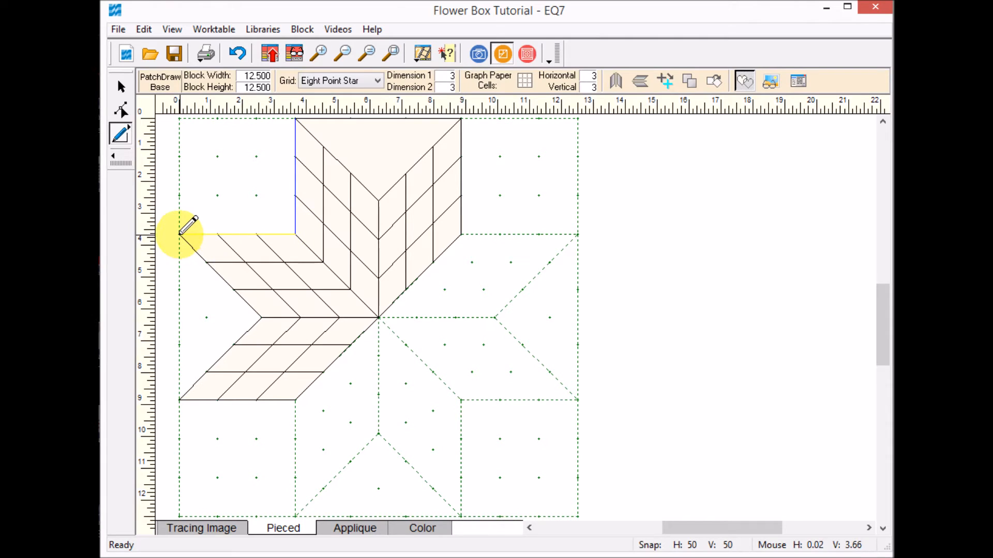
mouse_move(180, 196)
left_mouse_down()
mouse_move(180, 118)
mouse_move(286, 109)
mouse_move(295, 118)
left_mouse_up()
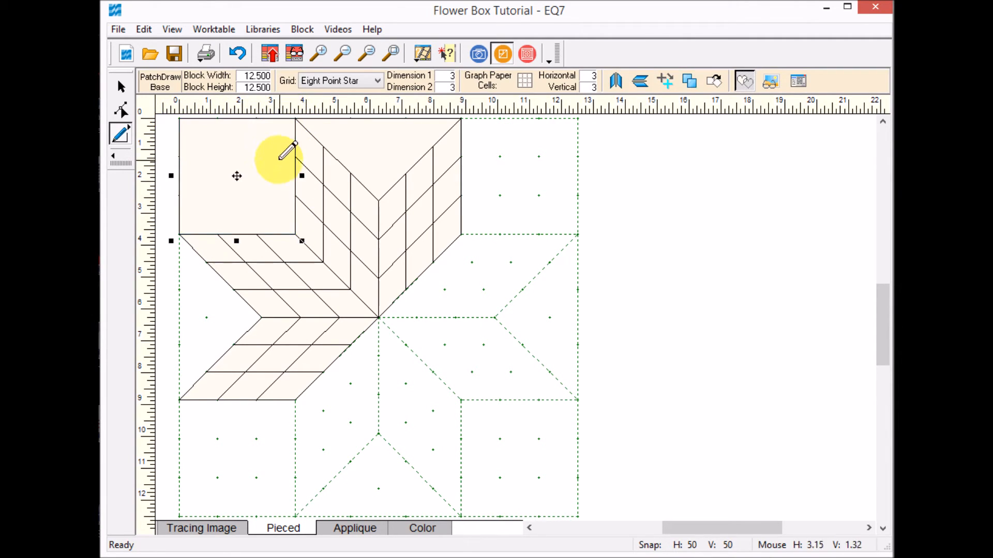
mouse_move(180, 234)
left_mouse_down()
mouse_move(243, 320)
mouse_move(262, 315)
mouse_move(181, 380)
mouse_move(179, 401)
mouse_move(180, 235)
left_mouse_up()
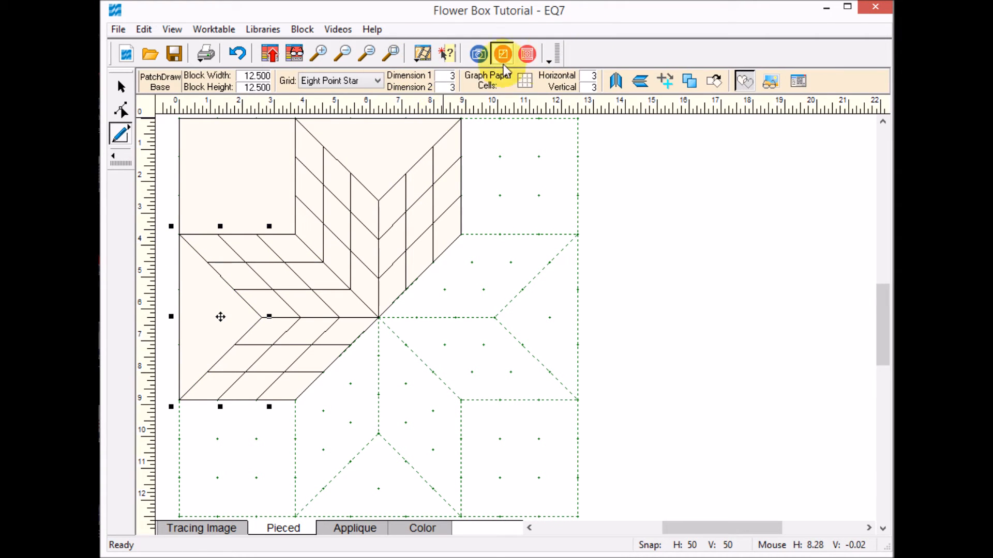
Save the flower block to the Project Sketchbook and copy all of its patches.
left_click(319, 52)
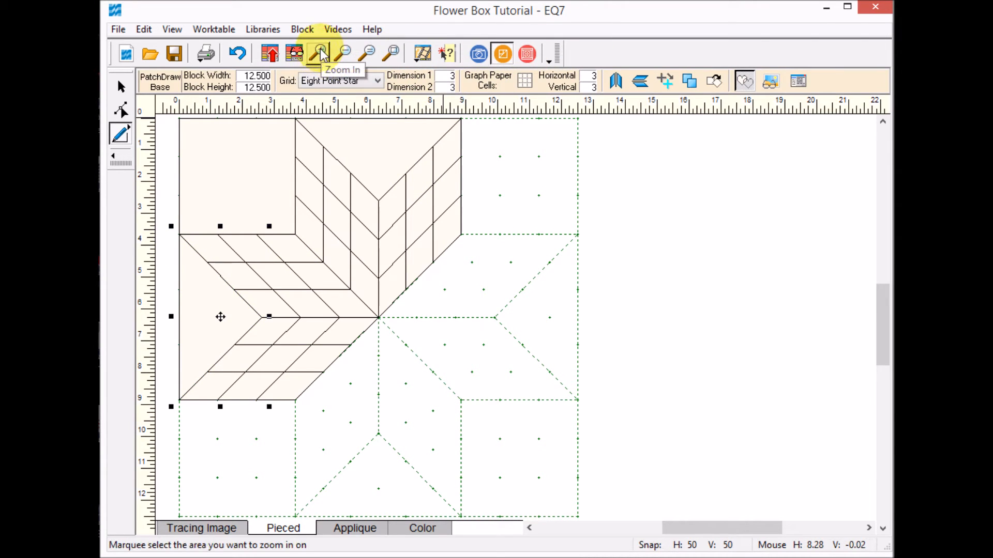
left_click(278, 59)
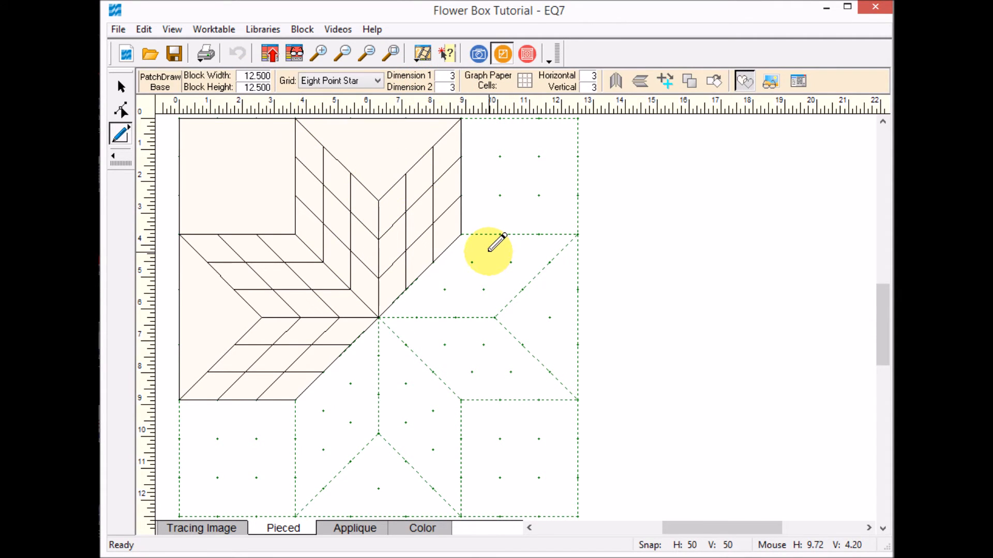
key("ctrl+a")
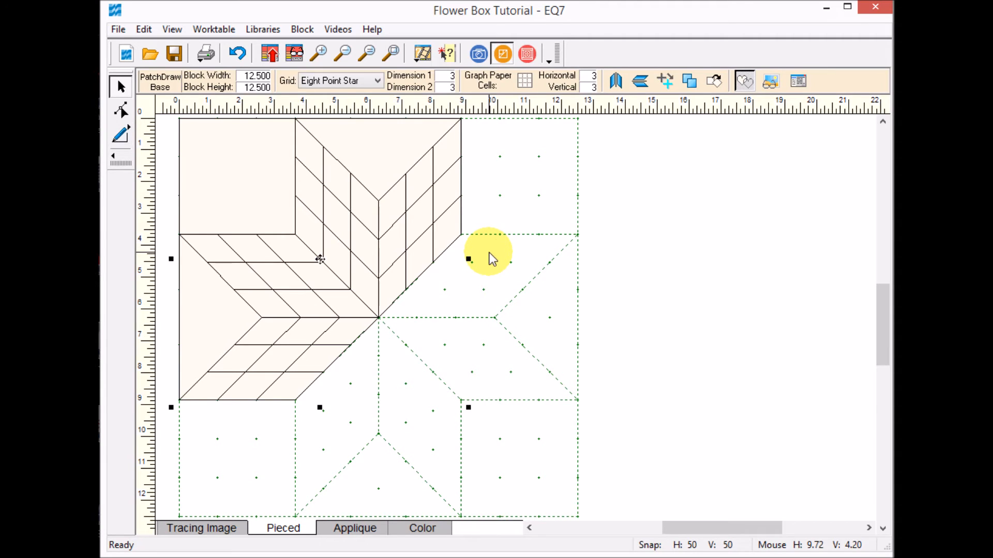
right_click(378, 249)
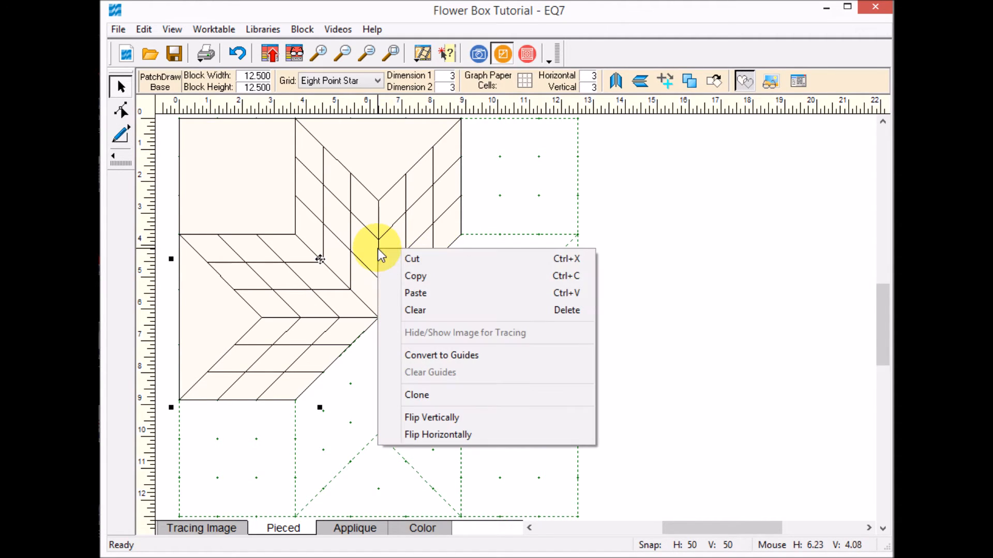
left_click(424, 278)
Open the basket block from the Project Sketchbook for editing.
left_click(172, 29)
left_click(192, 45)
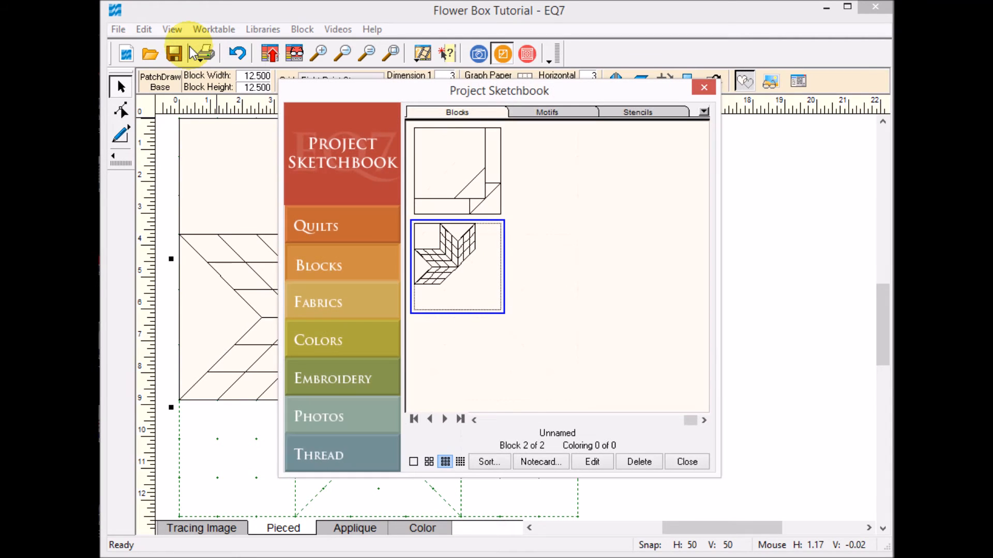
left_click(459, 192)
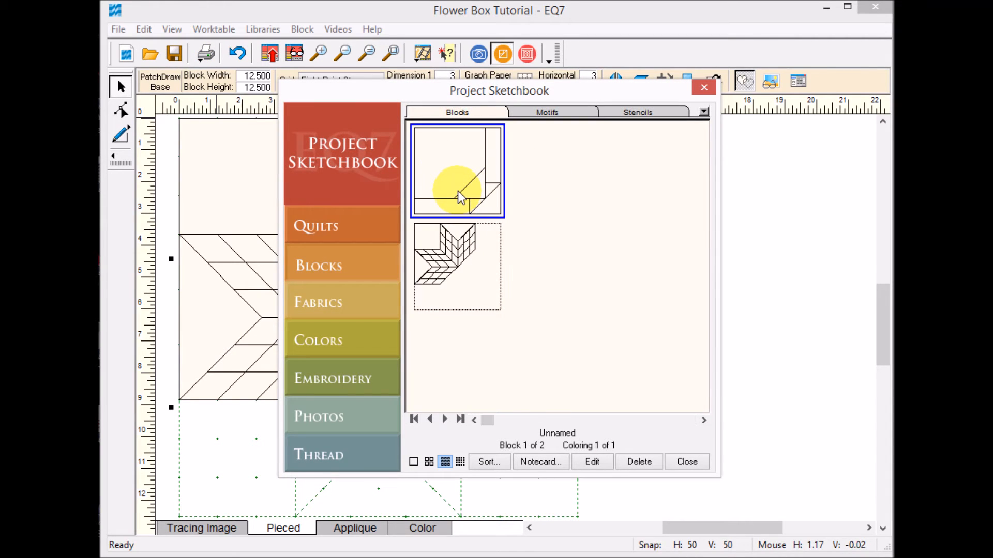
left_click(592, 462)
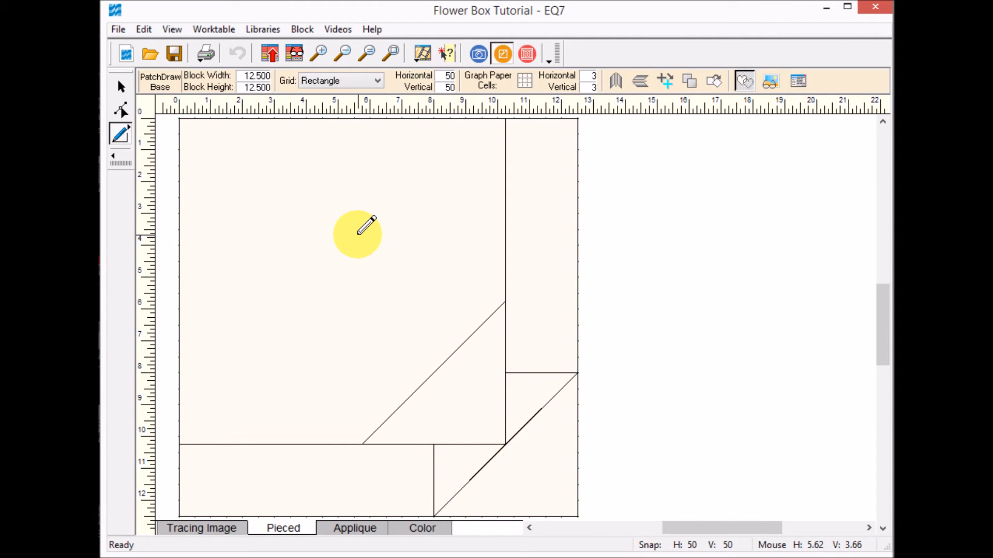
Paste the flower patches into the upper-left corner, stretch them to the edges of the large square, and save the block to the sketchbook.
key("ctrl+v")
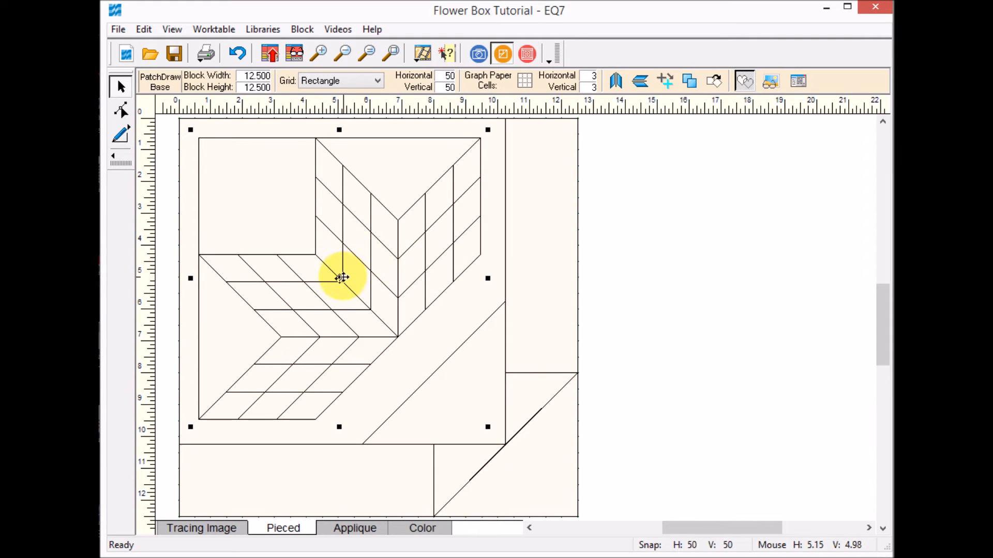
left_click_drag(339, 277, 322, 258)
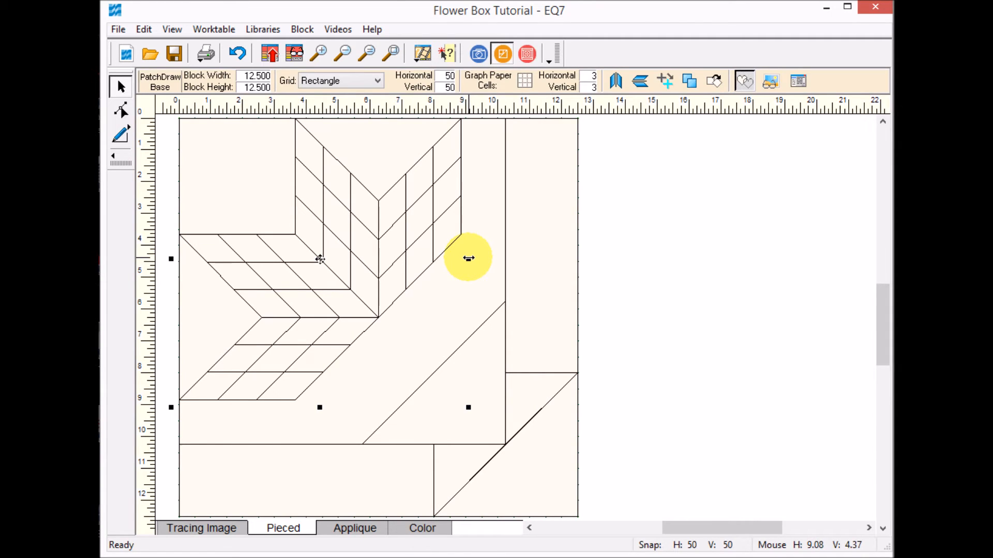
left_click_drag(468, 259, 512, 258)
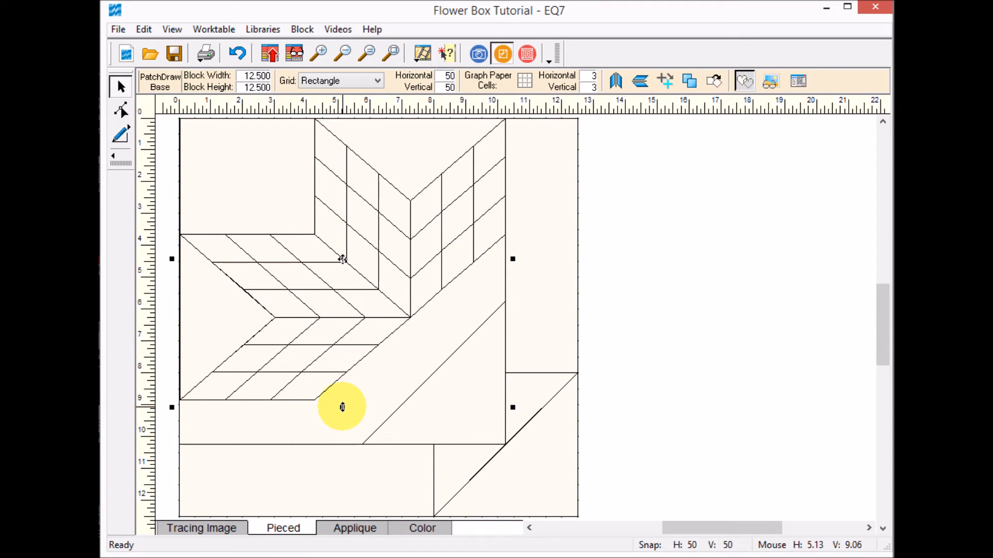
left_click_drag(342, 408, 339, 452)
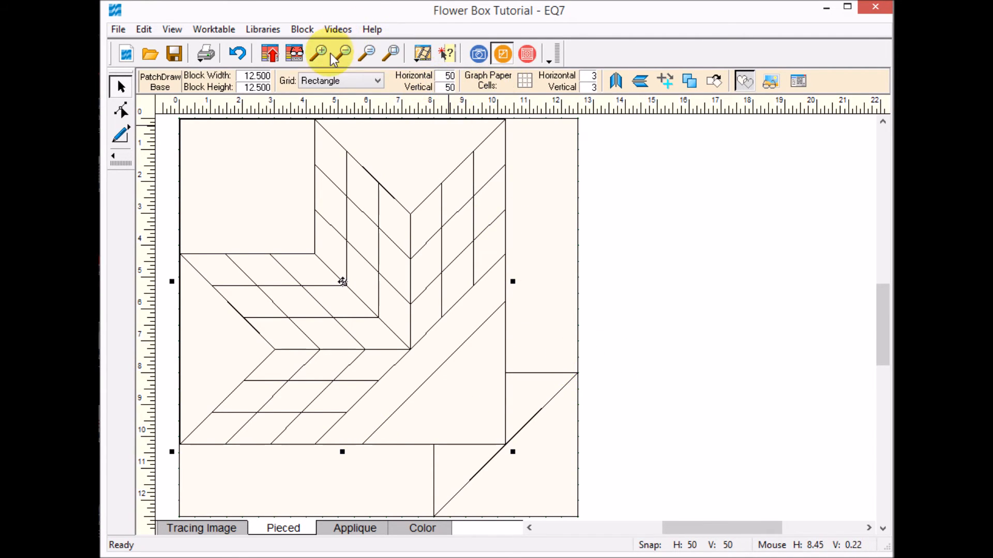
left_click(271, 55)
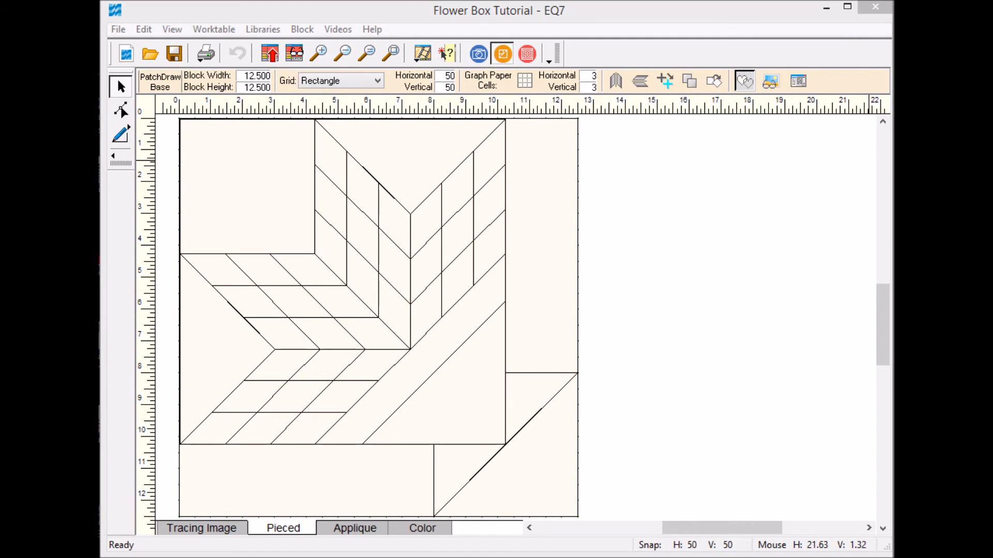
Check the basket handles in the reference photo and draw an applique circle about 2.8 by 2.7 inches centered on the basket's right edge.
left_click_drag(892, 21, 613, 39)
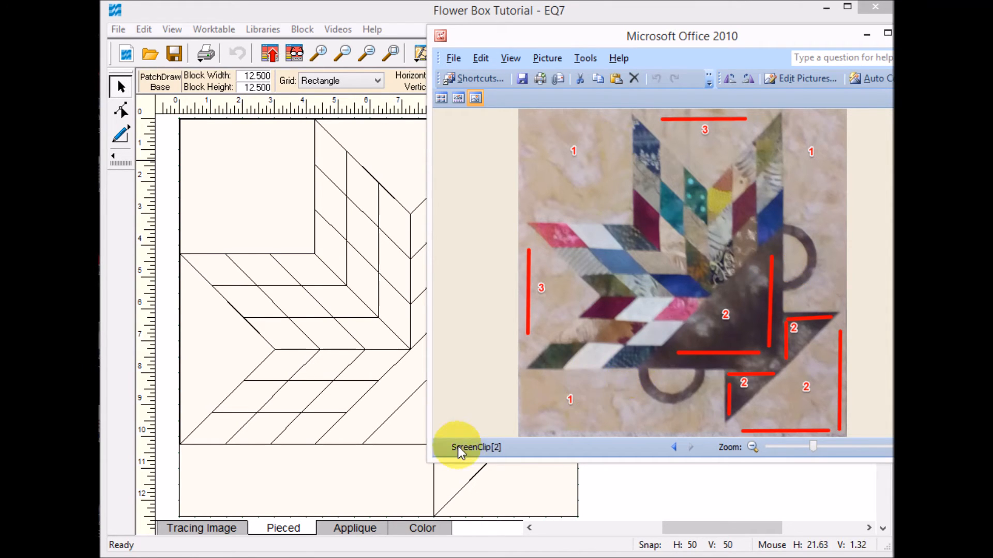
left_click(355, 529)
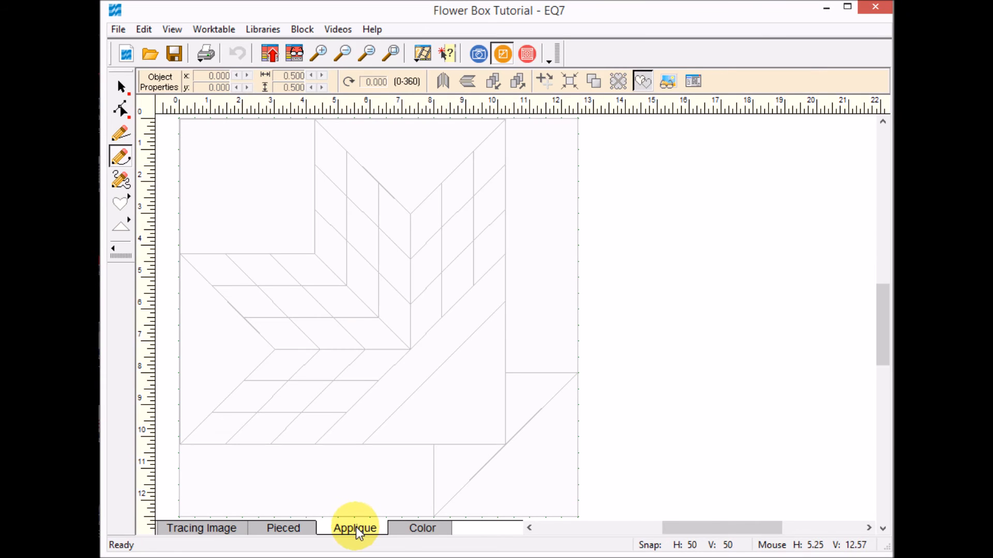
left_click(128, 201)
left_click(129, 198)
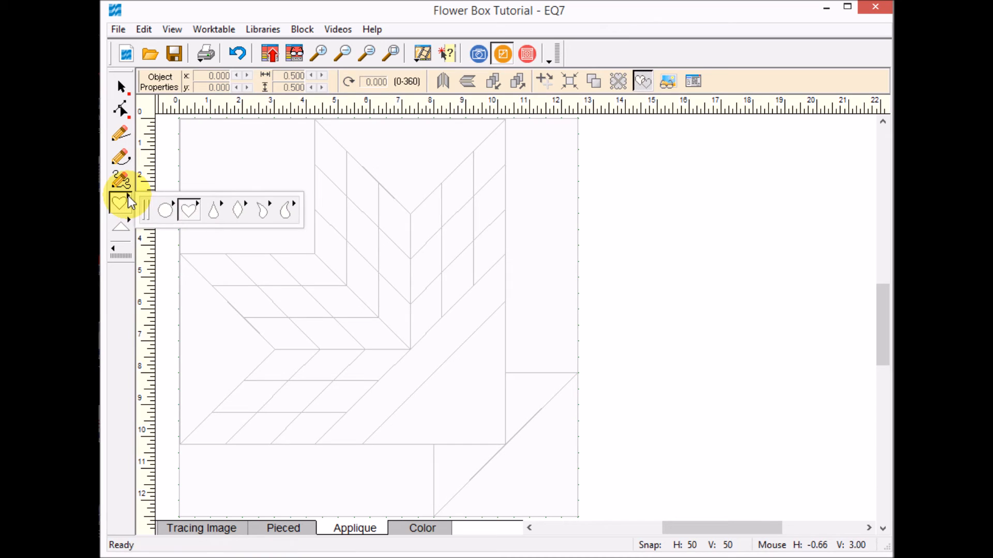
left_click(166, 212)
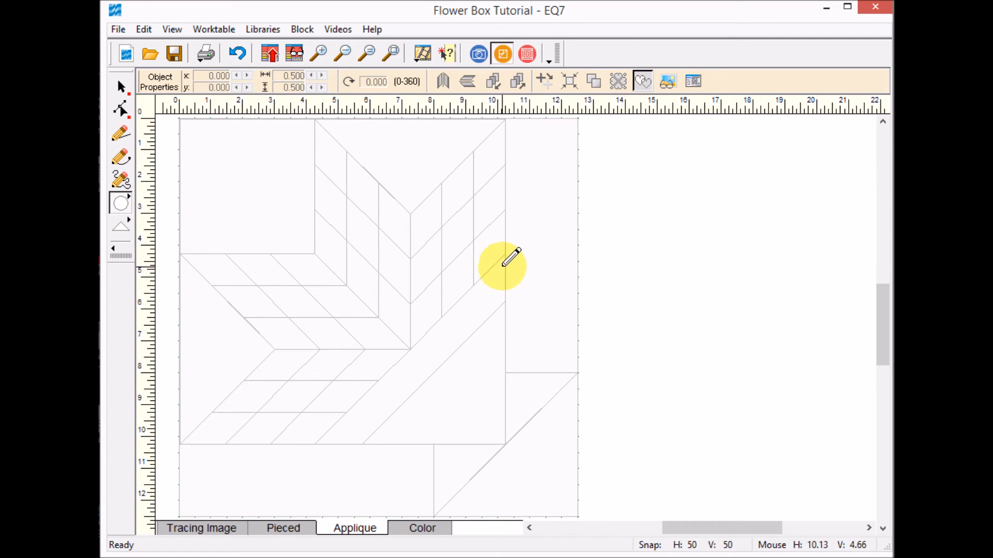
mouse_move(505, 264)
left_mouse_down()
mouse_move(505, 334)
mouse_move(509, 349)
mouse_move(518, 342)
left_mouse_up()
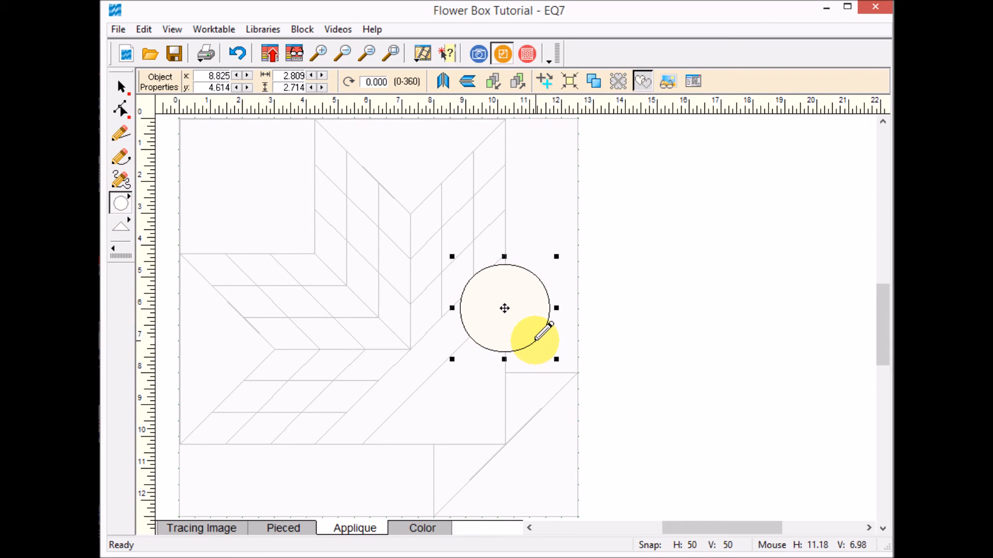
Duplicate the circle, shrink the copy to about 2.2 by 2.15 inches, and center it inside the original.
key("ctrl+v")
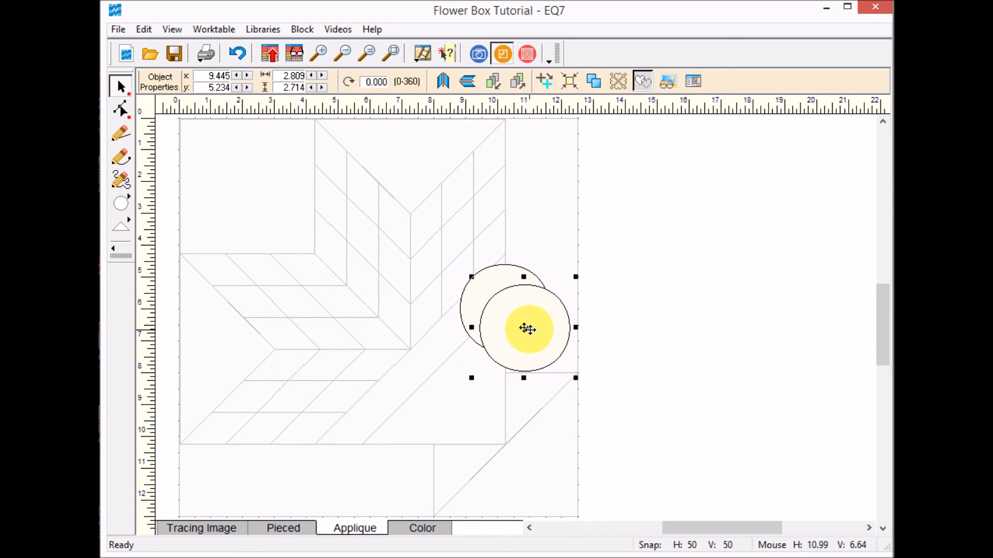
left_click_drag(574, 377, 555, 357)
left_click_drag(513, 319, 503, 310)
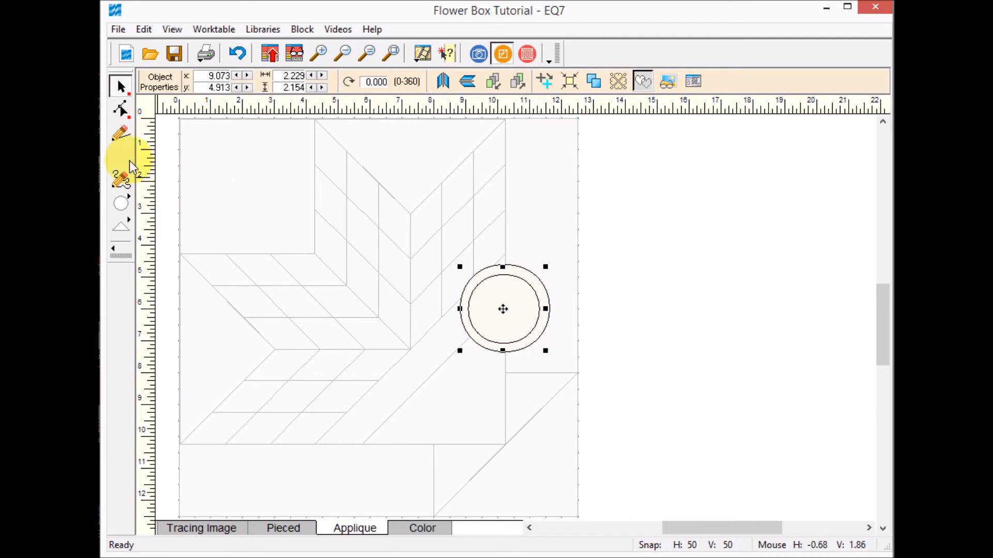
Convert the left arc of the outer circle to a straight line, leaving its right half curved.
left_click(524, 272)
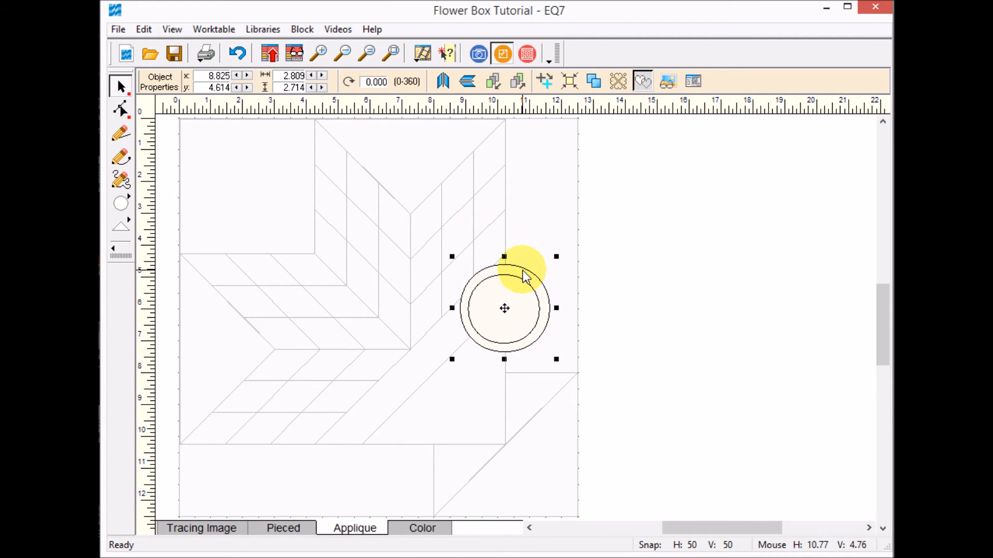
left_click(121, 109)
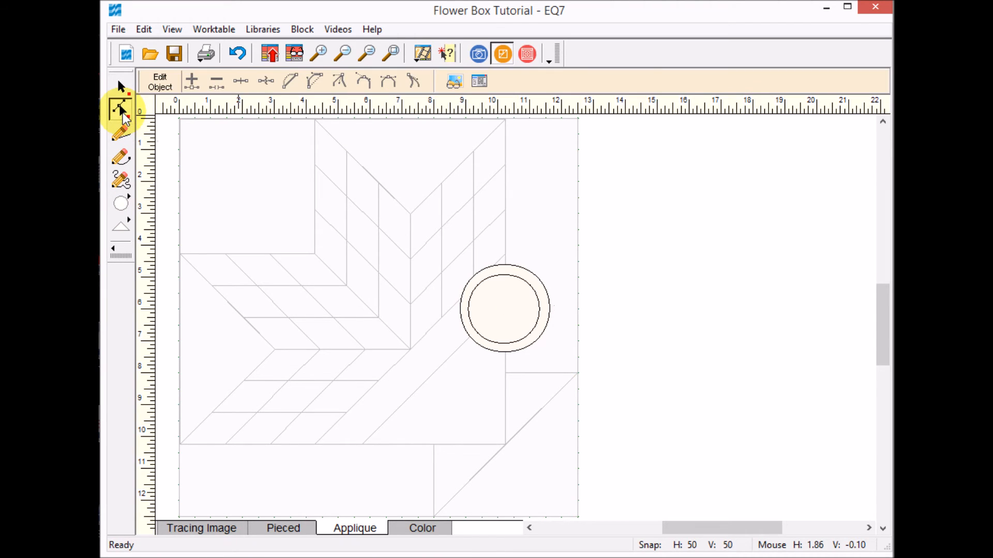
left_click(522, 267)
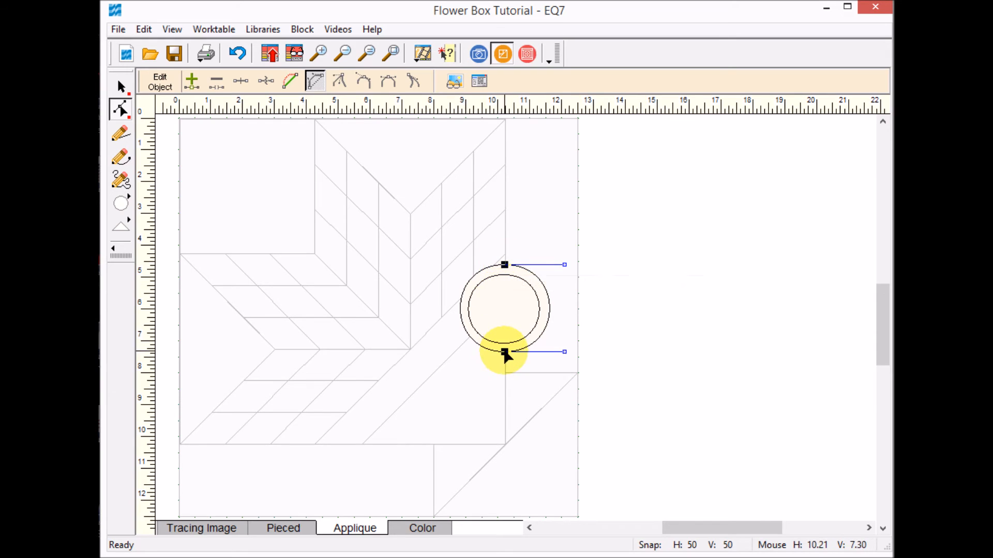
left_click(460, 314)
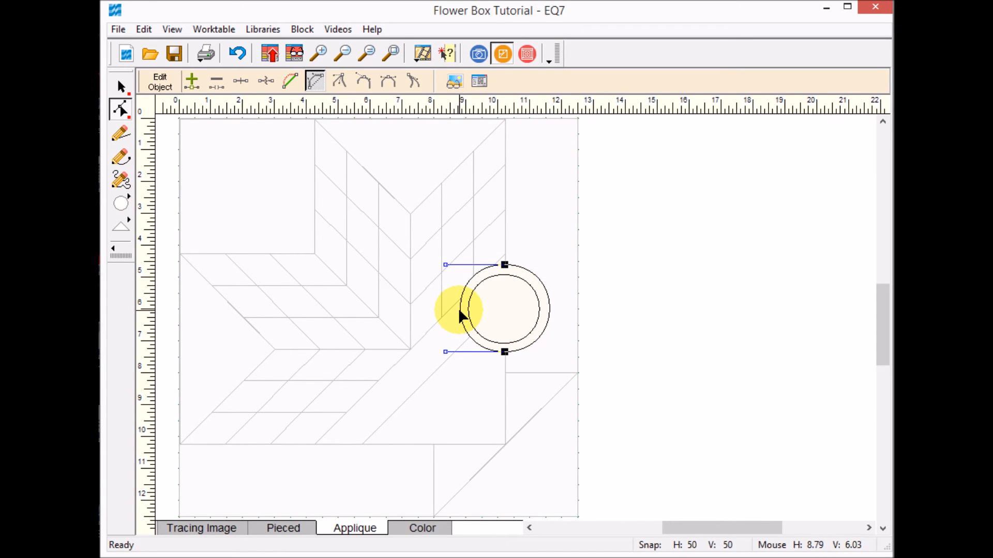
right_click(461, 315)
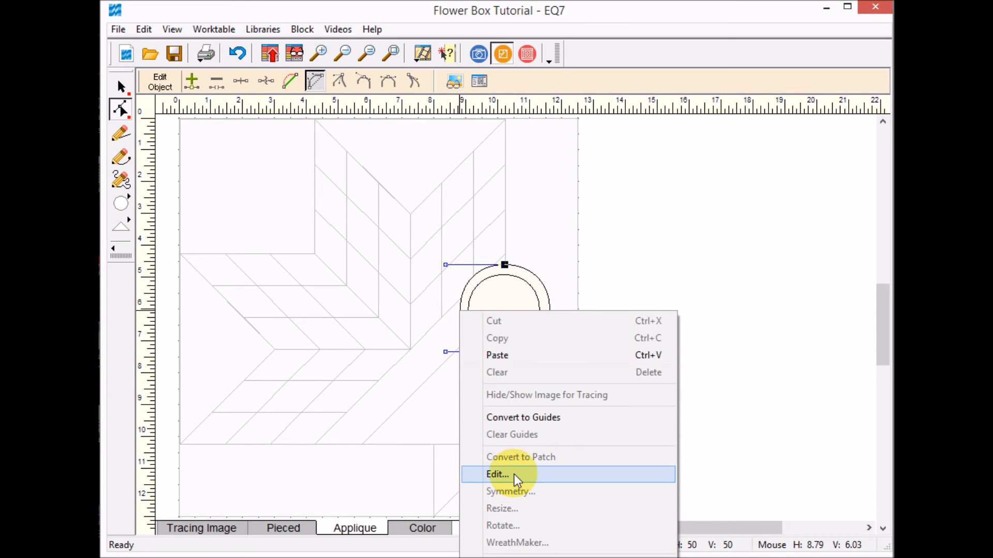
left_click(498, 474)
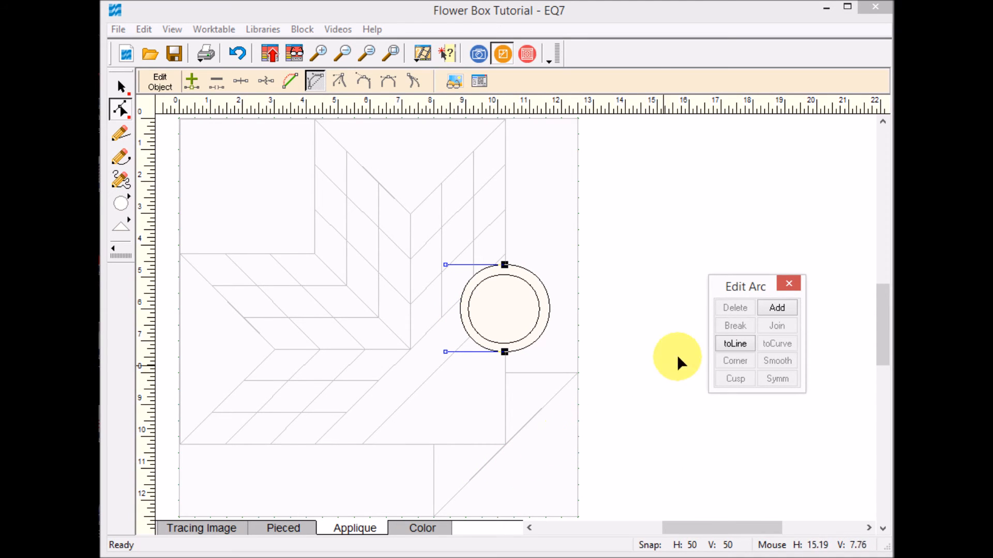
left_click(739, 344)
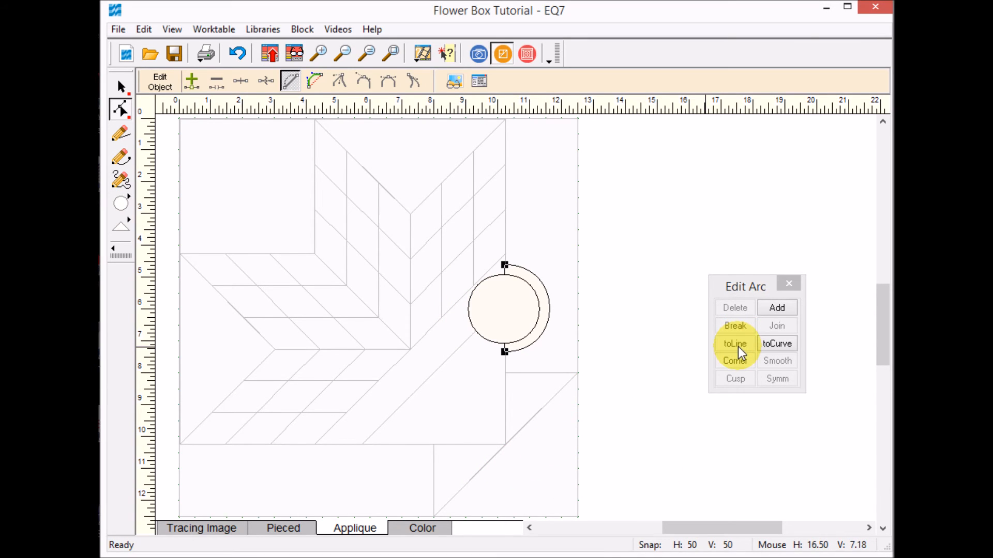
Convert the inner circle's left arc to a straight line and align both half circles' flat sides with the basket's right edge.
left_click(488, 343)
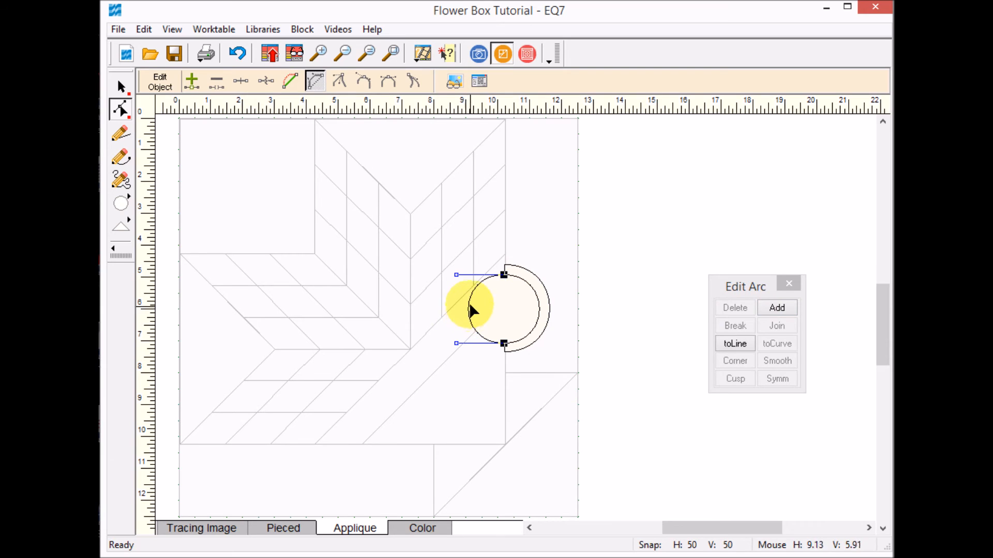
left_click(737, 343)
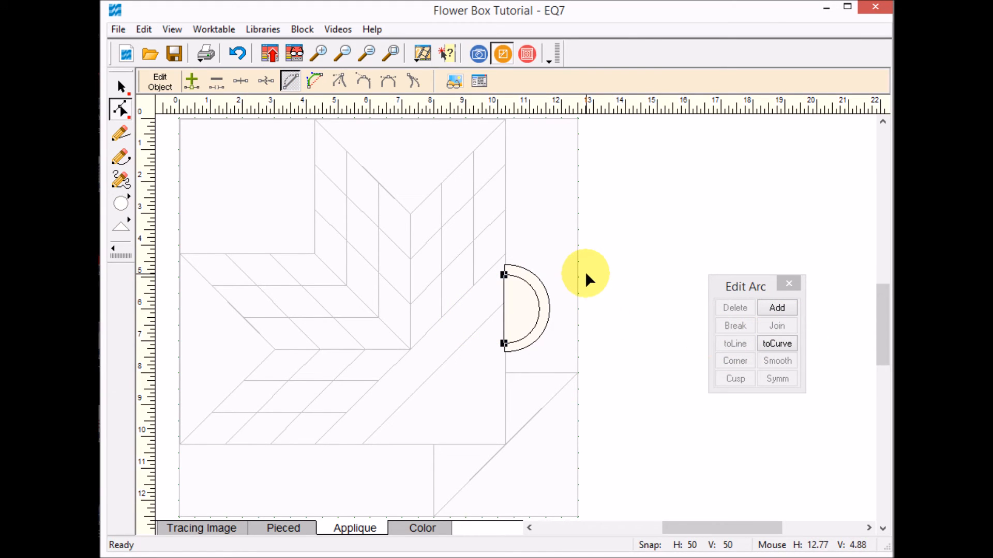
left_click(319, 52)
left_click_drag(473, 241, 577, 367)
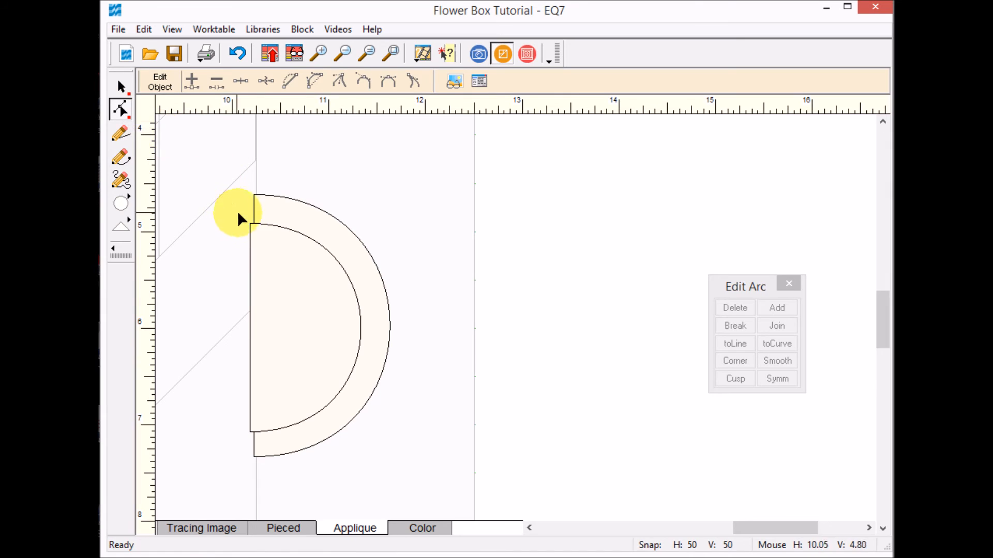
left_click(255, 221)
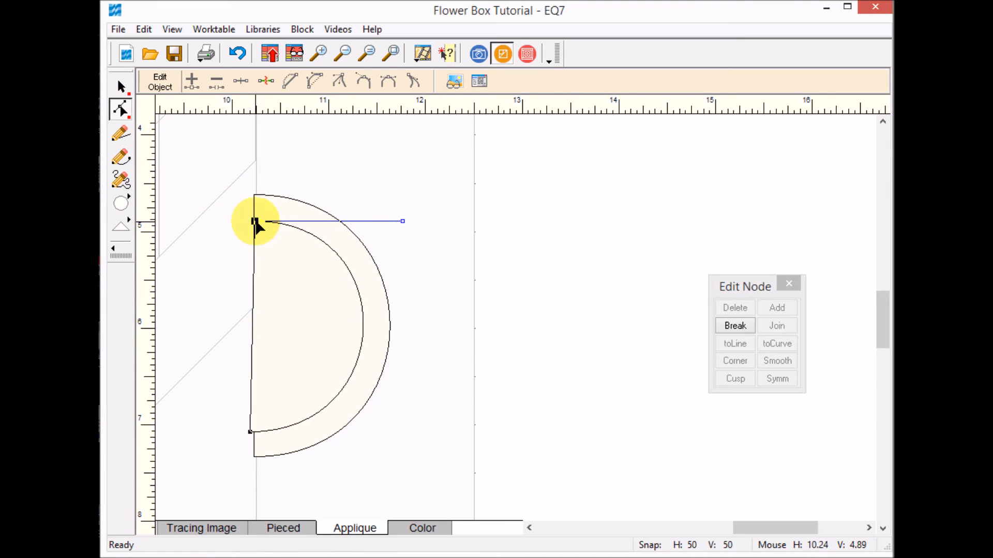
left_click(253, 433)
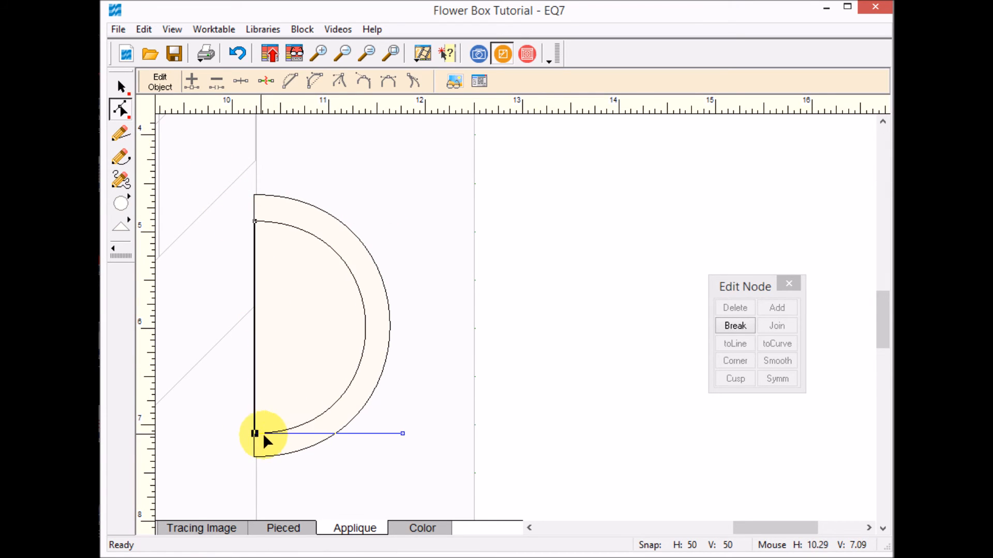
key("space")
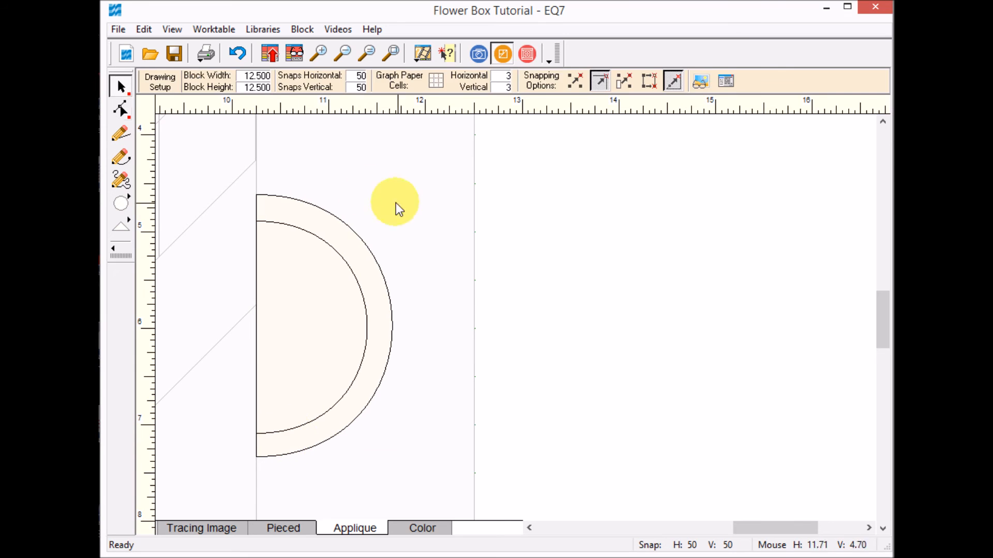
Duplicate the two half circles of the handle together and move the copy to the lower middle of the block.
left_click(332, 215)
left_click(217, 173)
left_click_drag(215, 168, 417, 480)
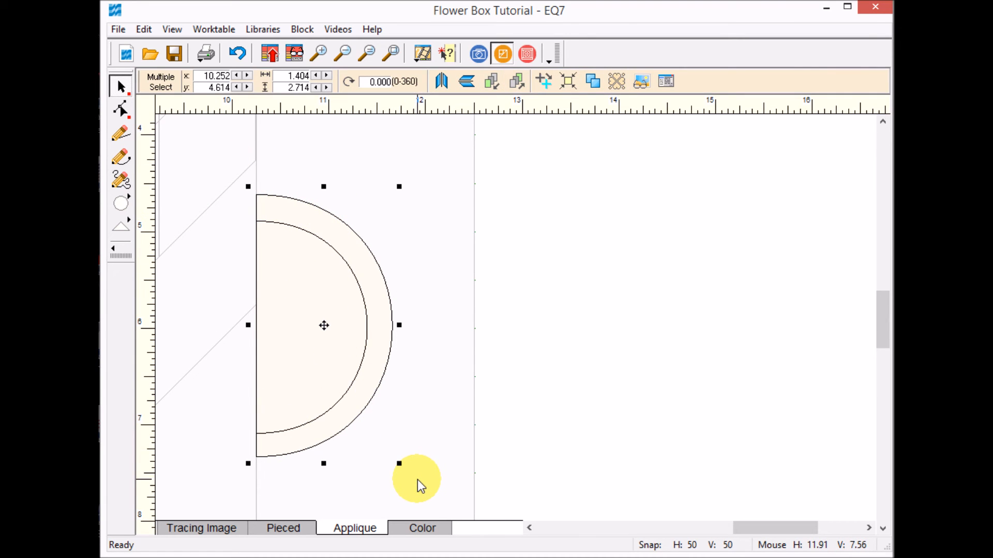
key("ctrl+d")
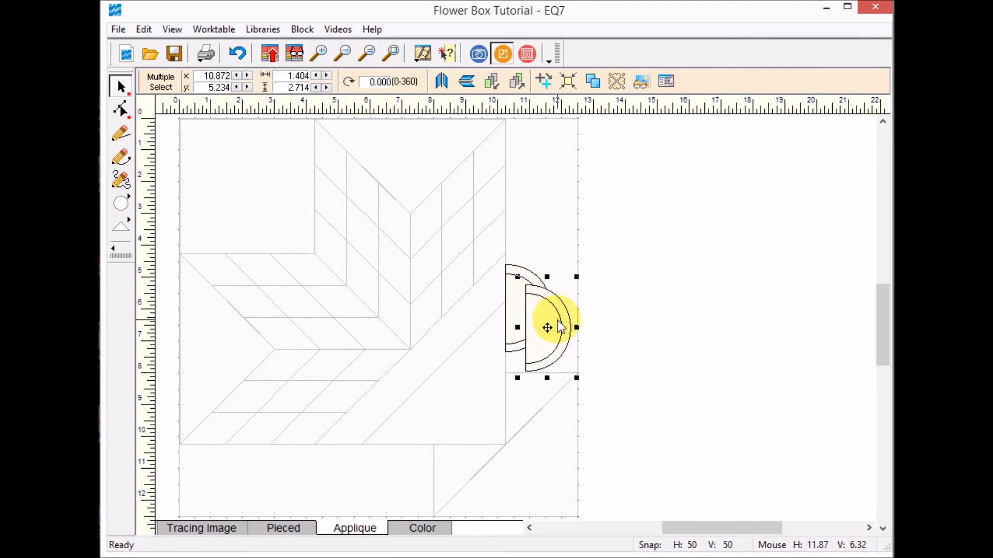
left_click_drag(548, 329, 386, 389)
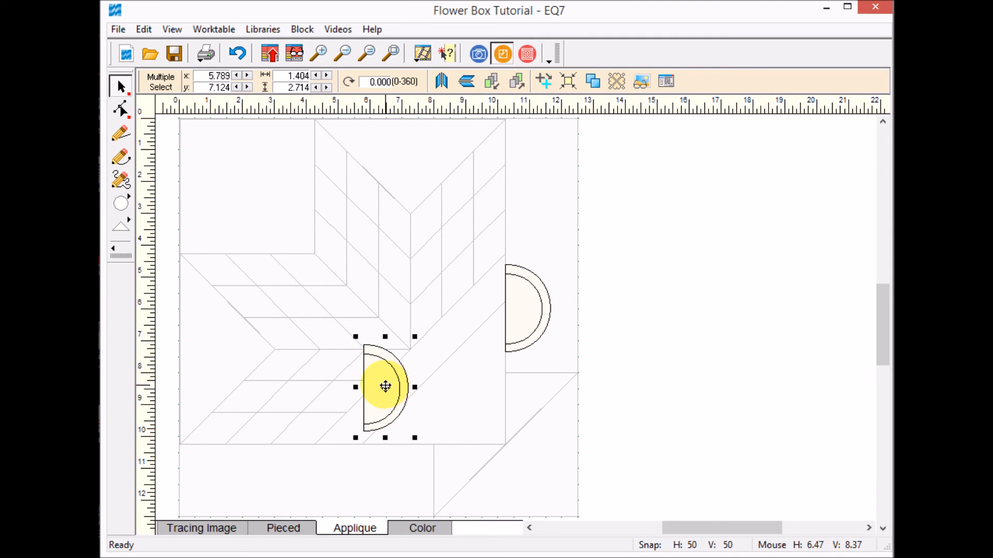
Rotate the handle copy about 90 degrees clockwise and seat its flat side level against the basket's bottom edge.
left_click(385, 387)
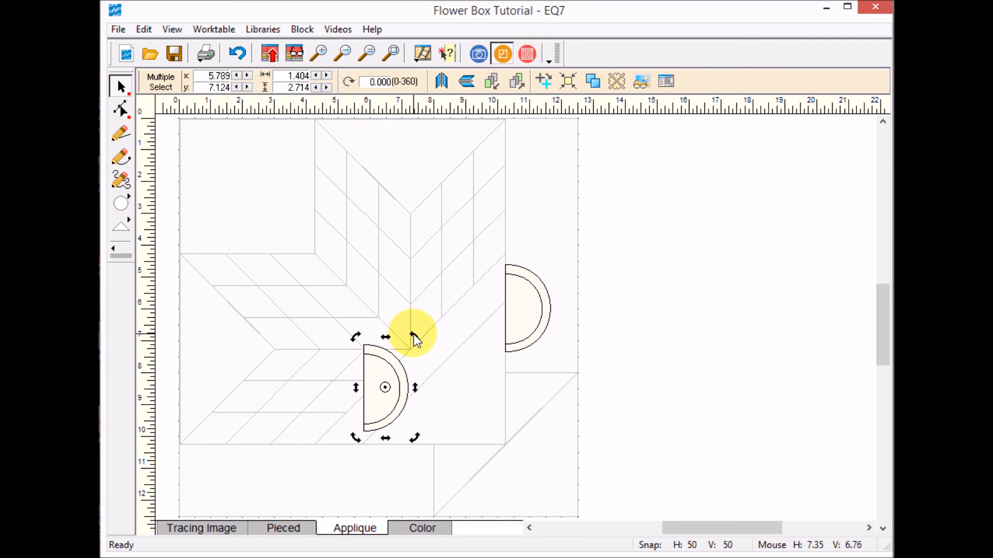
left_click_drag(412, 336, 437, 415)
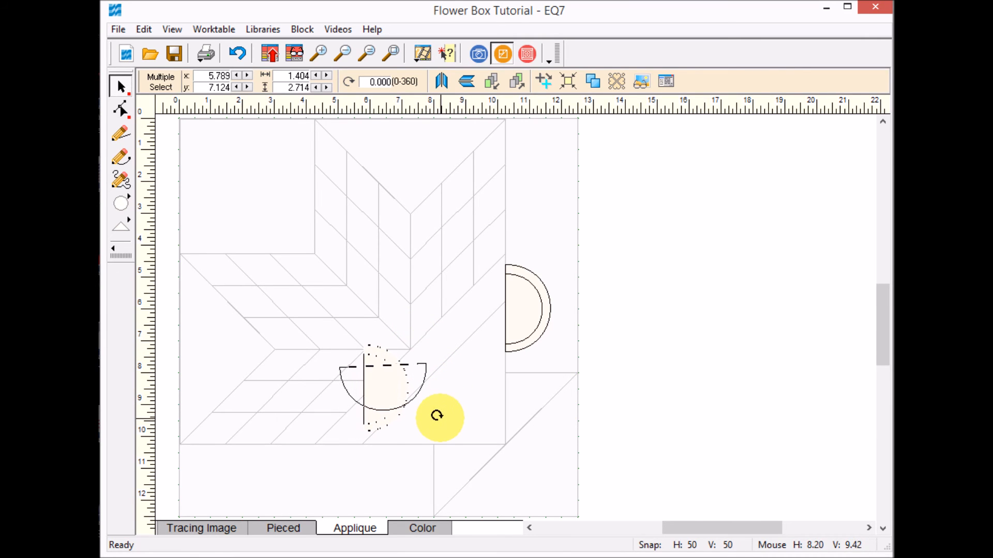
left_click(382, 389)
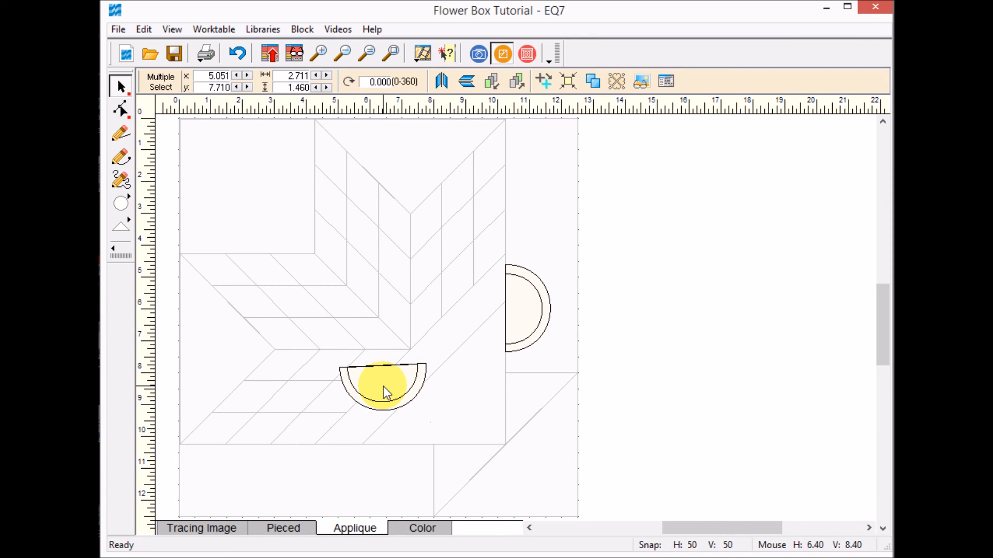
key("Right")
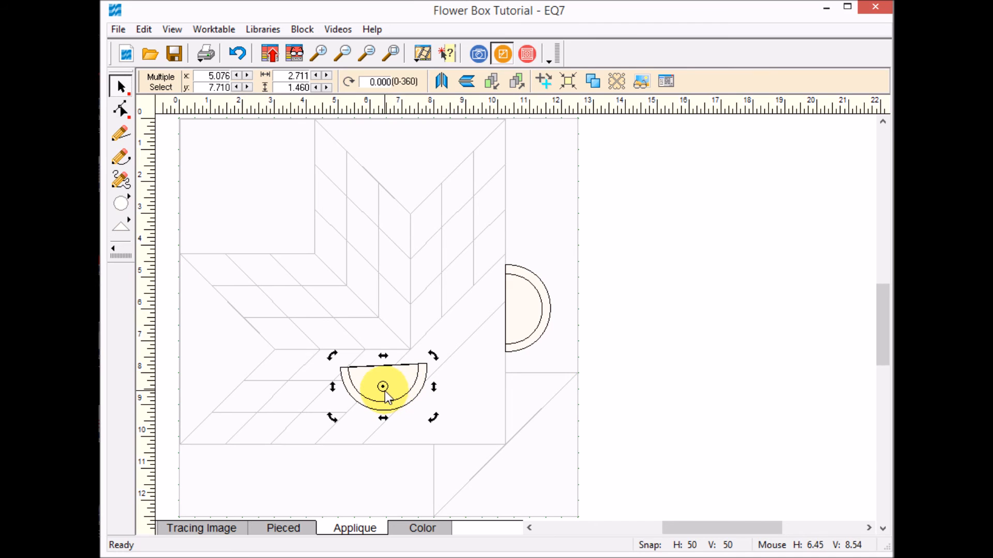
left_click(383, 387)
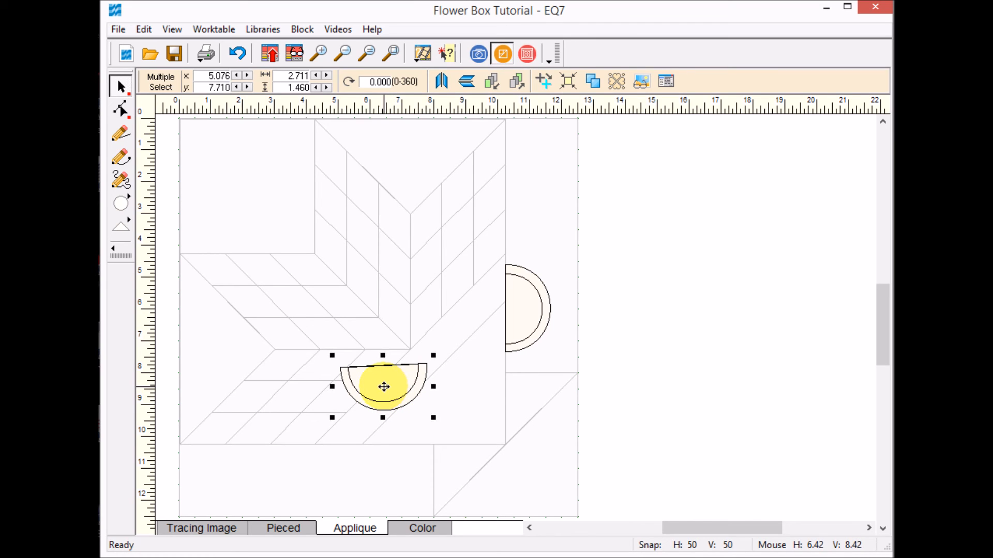
left_click_drag(384, 387, 355, 467)
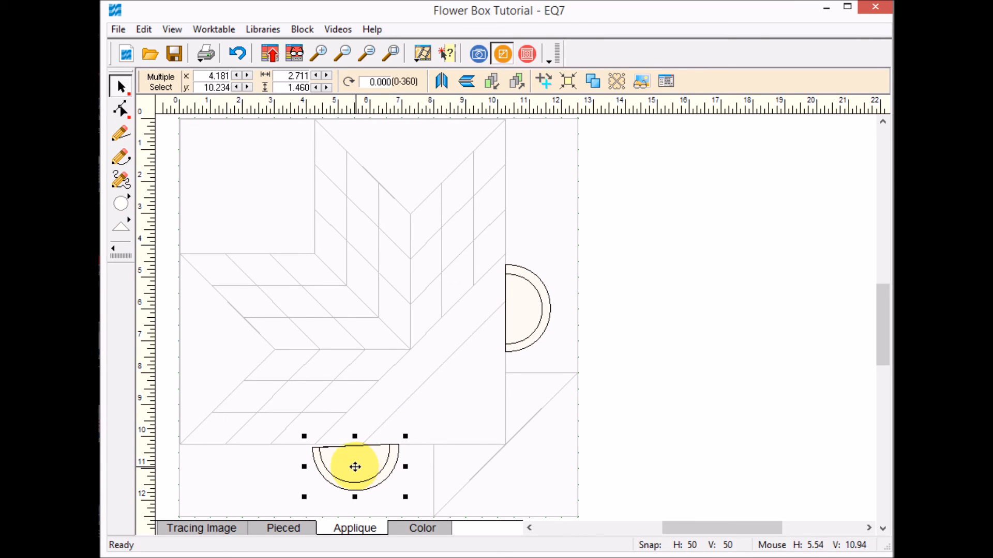
left_click(354, 467)
left_click_drag(402, 435, 405, 435)
Draw a right triangle patch with legs about 6 inches long on the Pieced layer and set it aside beyond the block's right edge.
left_click(423, 528)
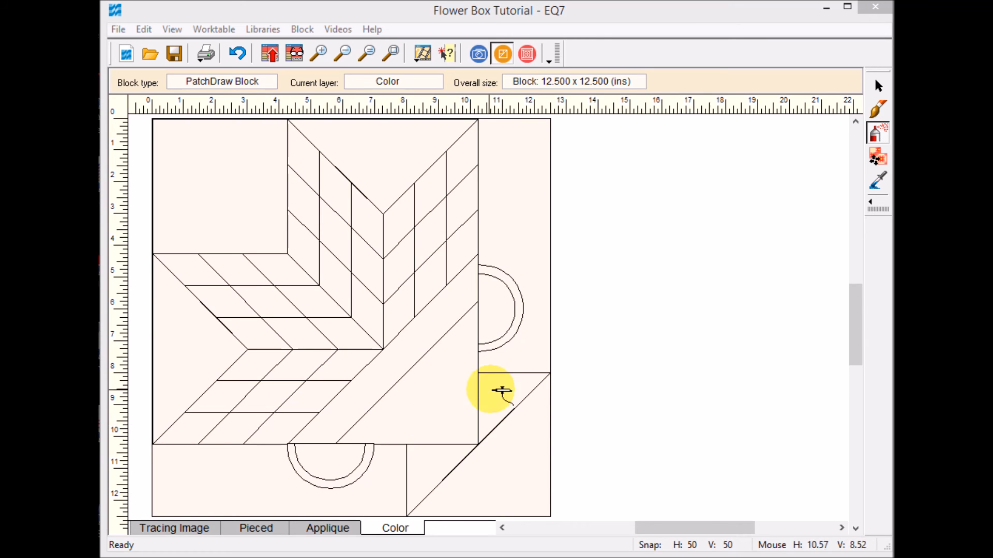
left_click(263, 528)
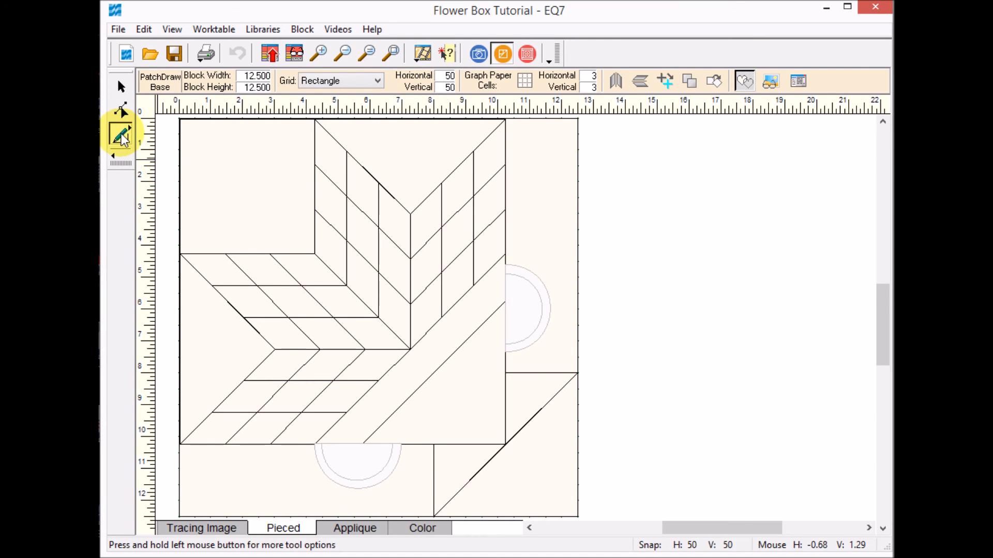
left_click_drag(180, 119, 370, 118)
mouse_move(326, 176)
left_mouse_down()
mouse_move(181, 306)
mouse_move(200, 123)
mouse_move(180, 122)
left_mouse_up()
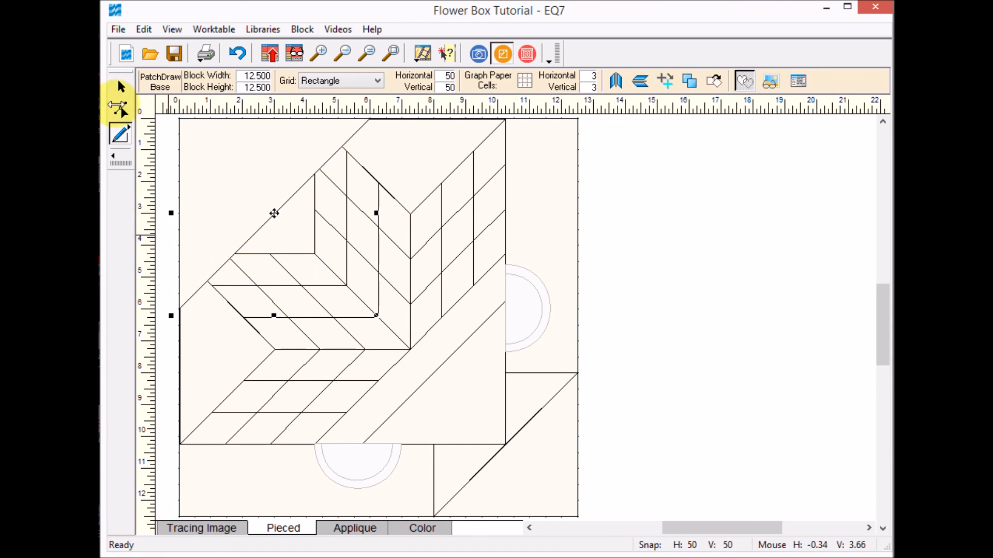
left_click_drag(273, 214, 632, 284)
left_click(446, 430)
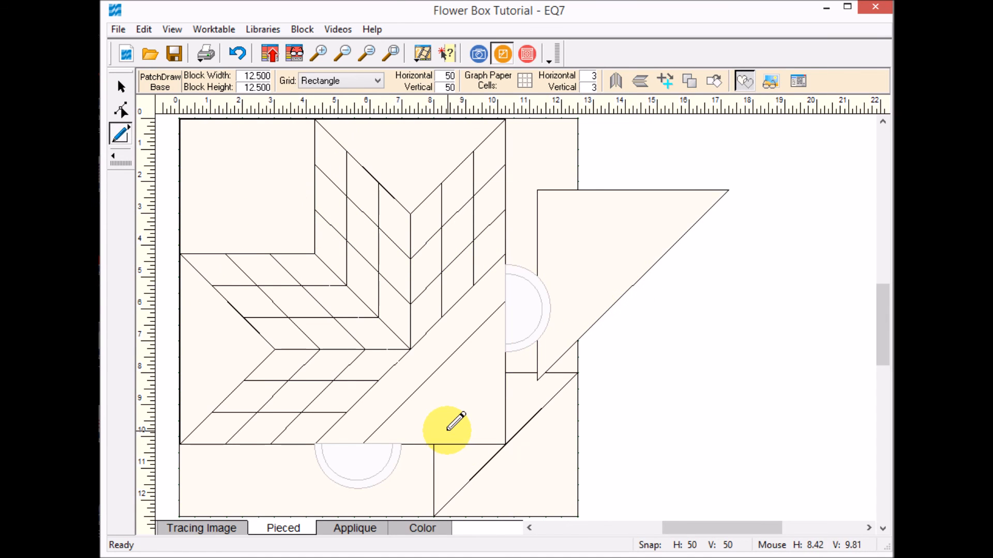
Delete the triangle and the diagonal strip patch that together form the basket body.
left_click(121, 87)
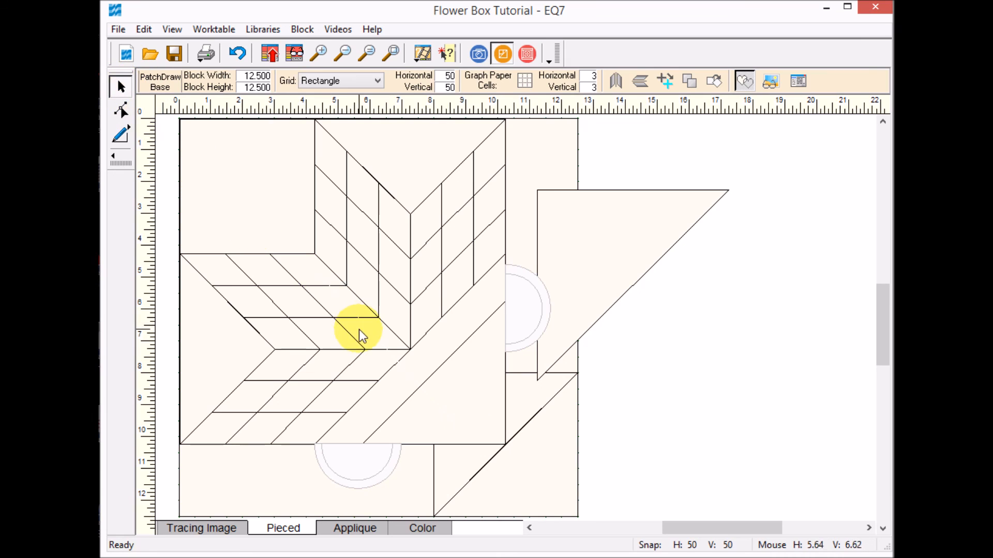
left_click(436, 376)
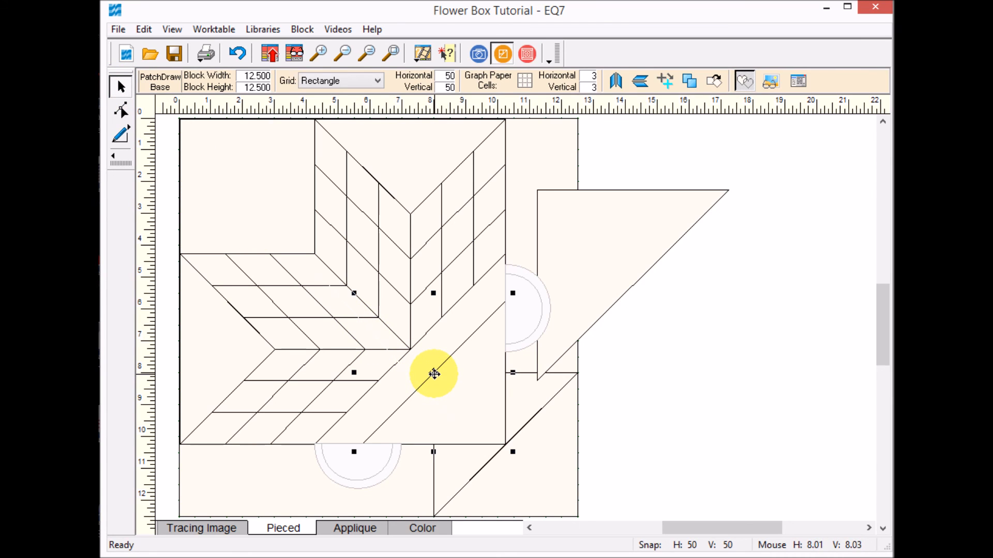
left_click(437, 375)
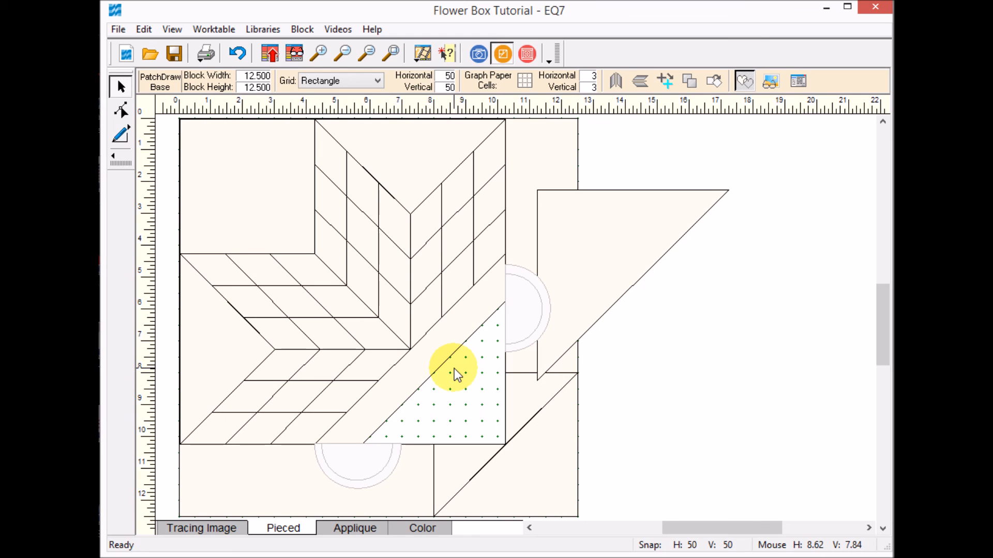
left_click(444, 373)
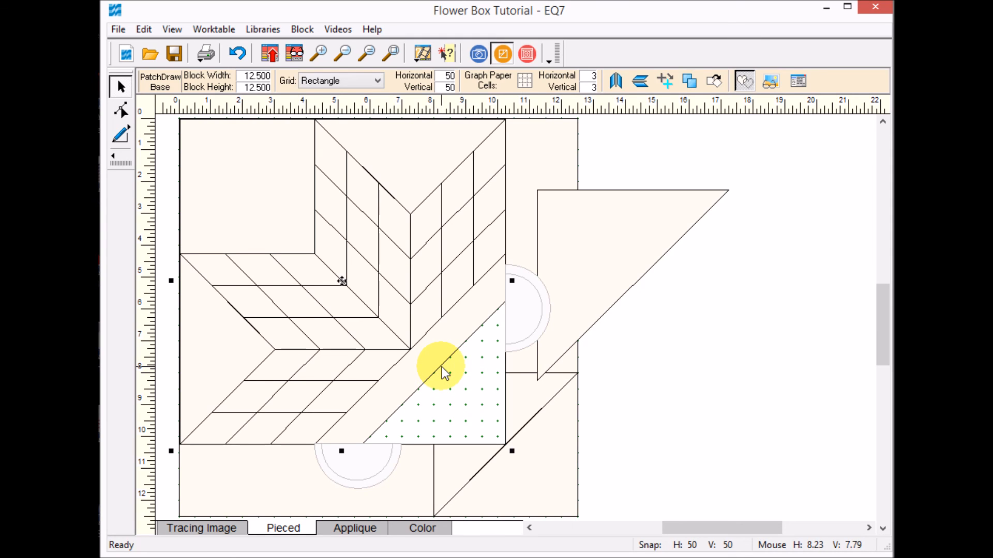
left_click(443, 372)
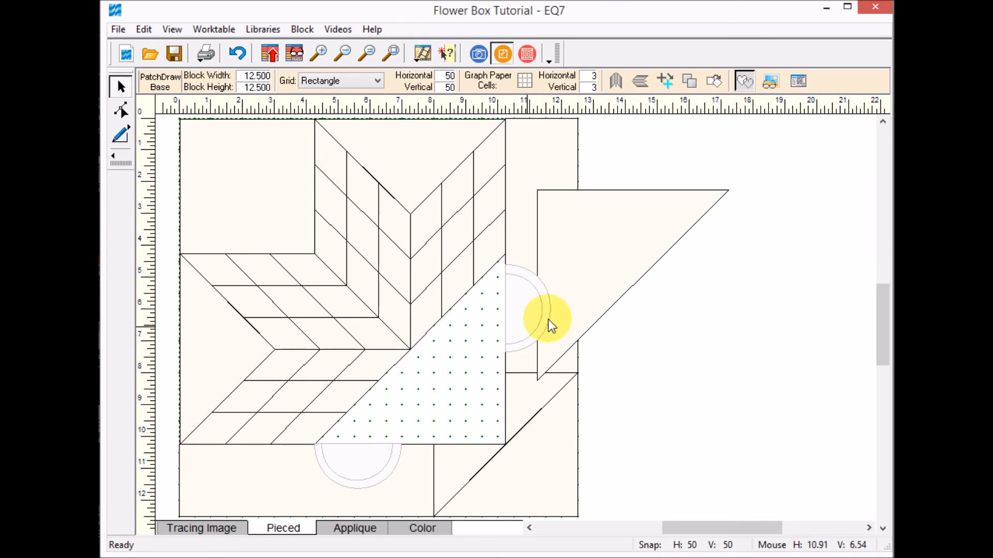
Rotate the new triangle patch 180 degrees and fit it into the empty basket area between the flower patches and both handles.
left_click(637, 280)
left_click_drag(634, 284, 466, 365)
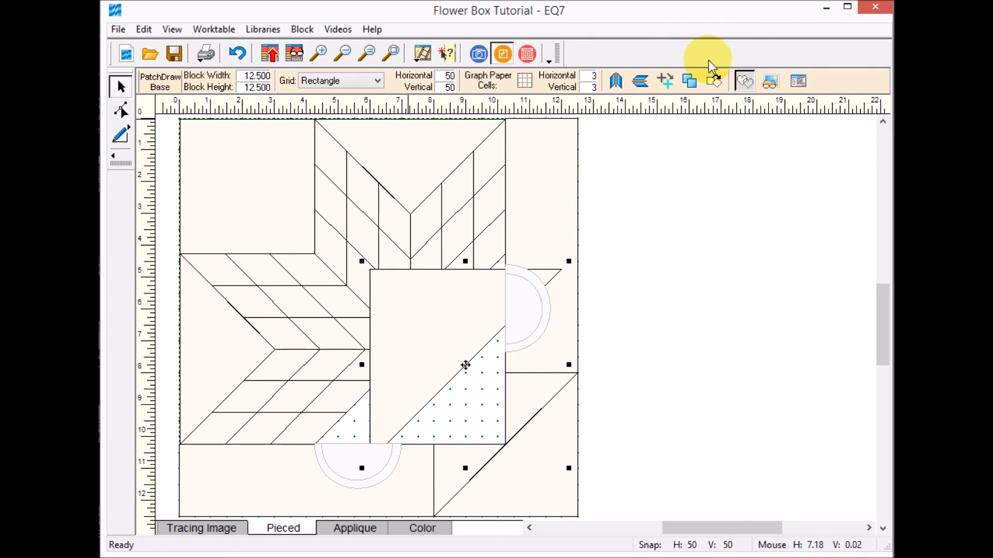
left_click(716, 84)
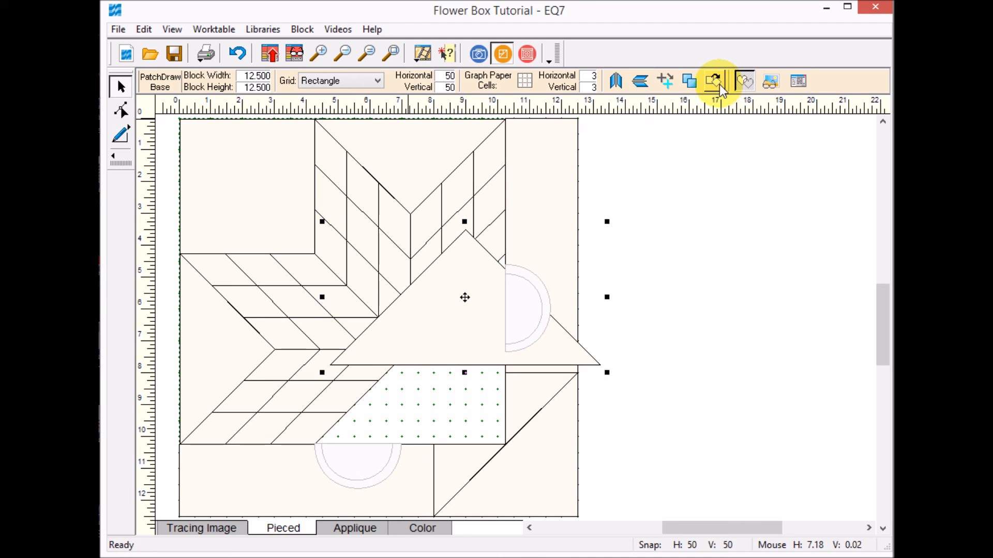
left_click(719, 84)
left_click(715, 85)
left_click(716, 85)
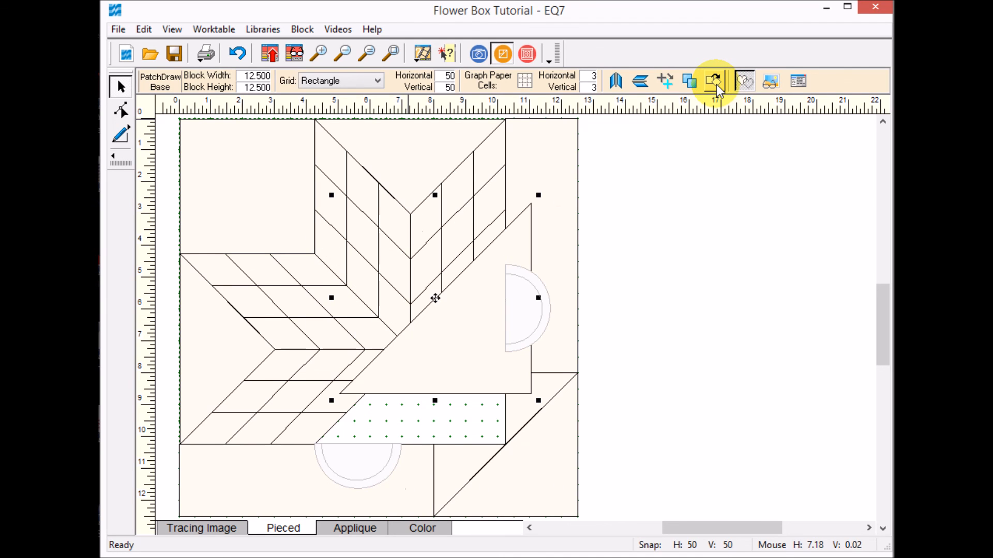
left_click_drag(433, 299, 409, 349)
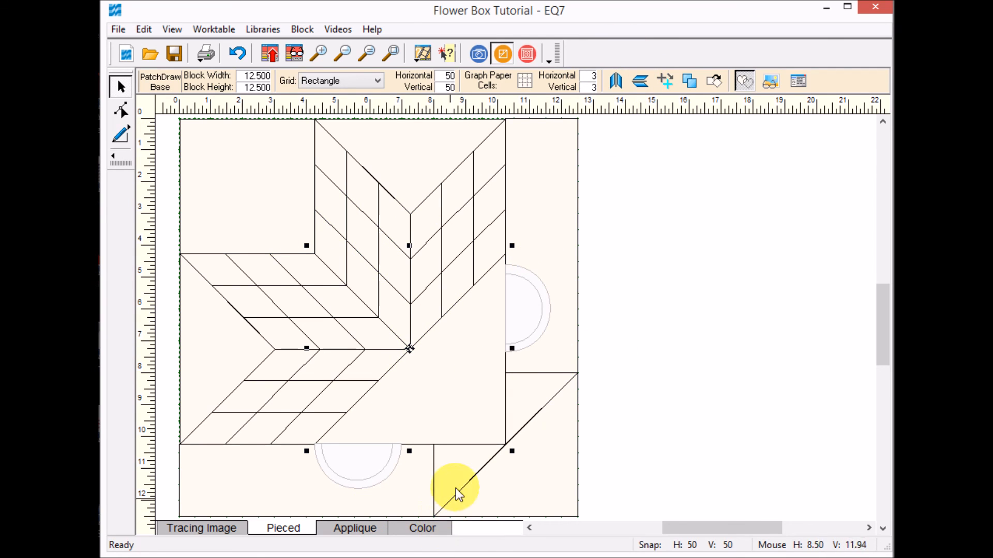
Color the basket body and its two base triangles with the brown fabric, and add the colored block to the sketchbook.
left_click(429, 528)
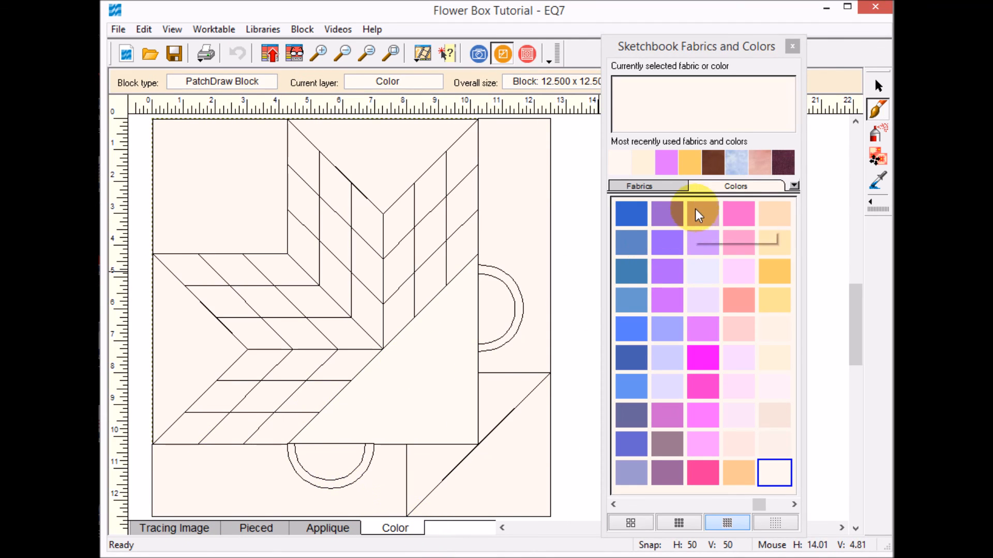
left_click(711, 161)
left_click(434, 393)
left_click(501, 399)
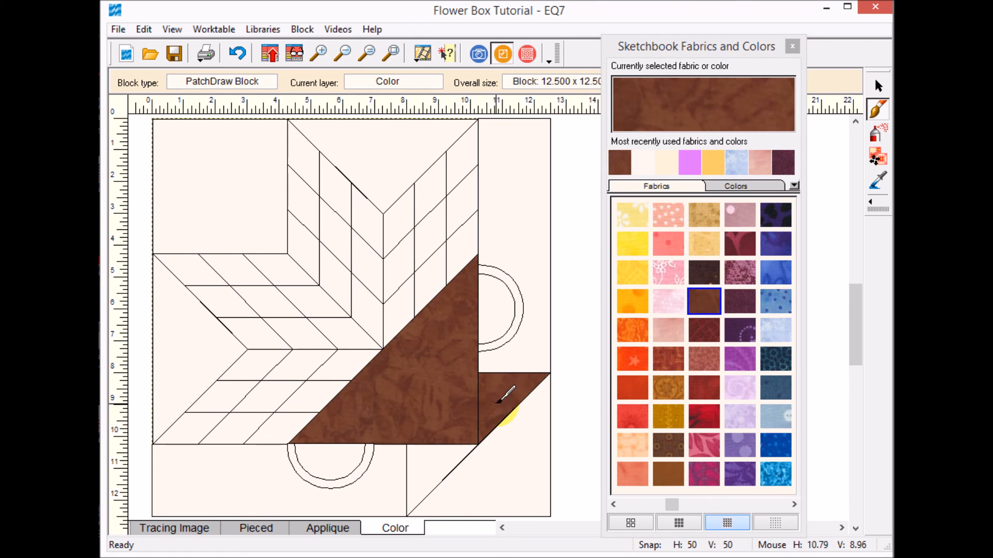
left_click(443, 456)
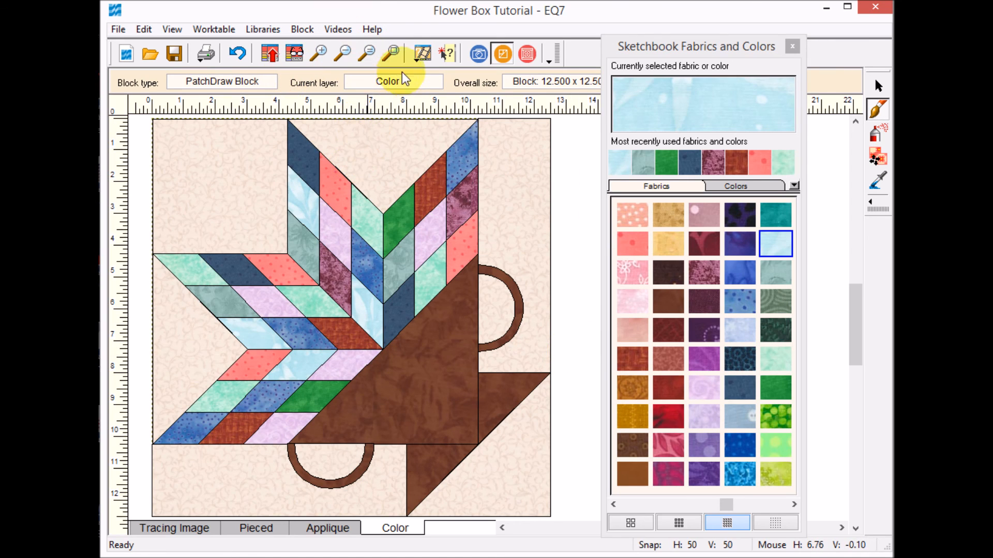
left_click(271, 61)
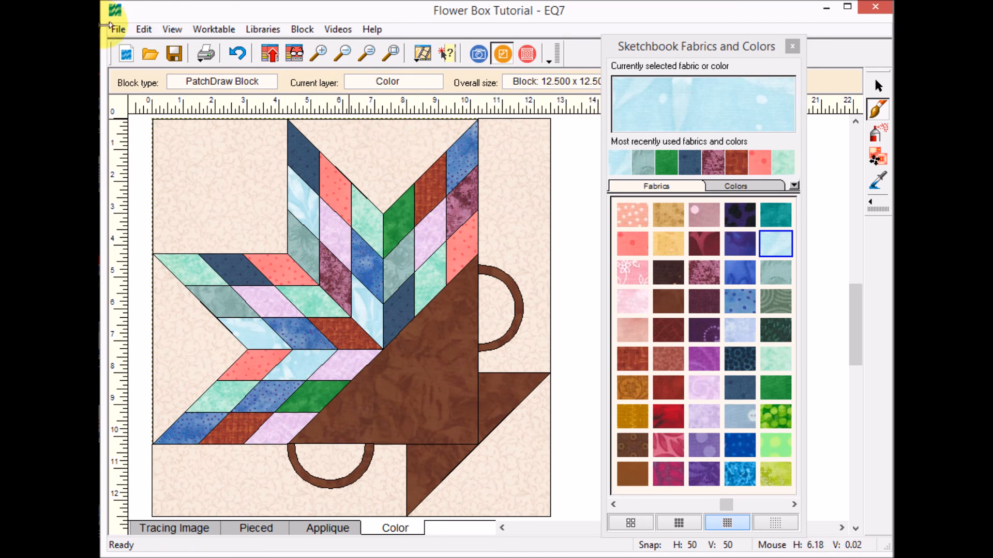
Preview the rotary cutting chart for the block and examine the cutting diagrams and patch counts up close.
left_click(118, 30)
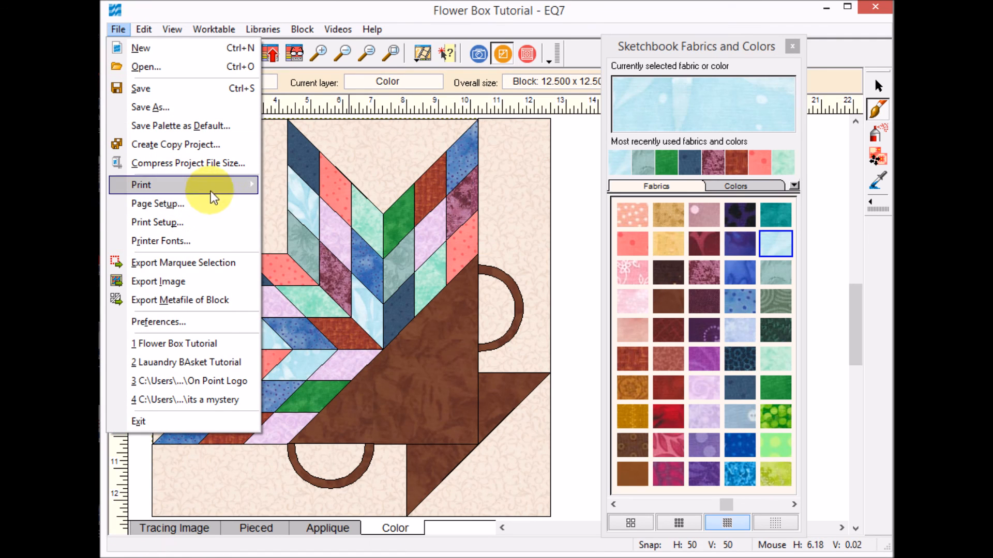
mouse_move(212, 187)
left_click(328, 241)
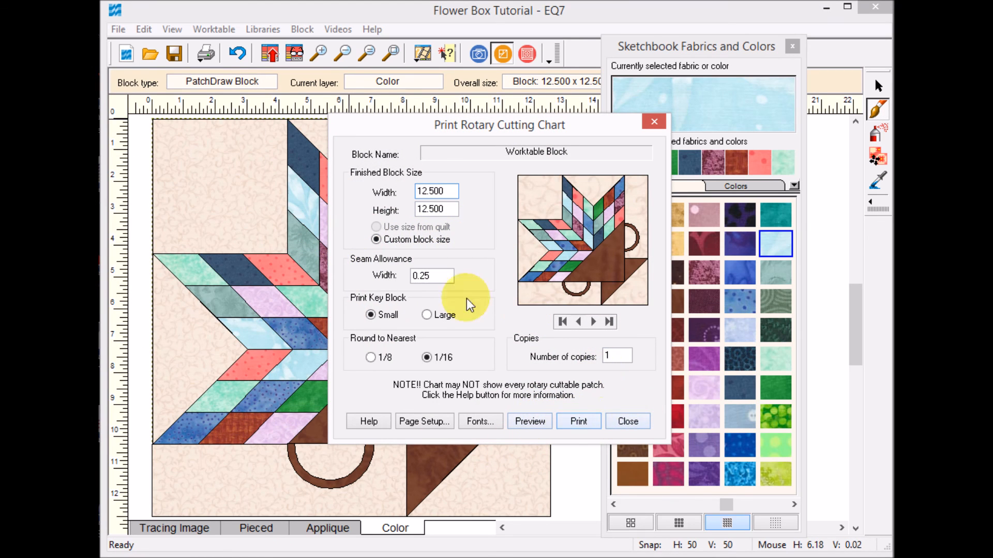
left_click(532, 422)
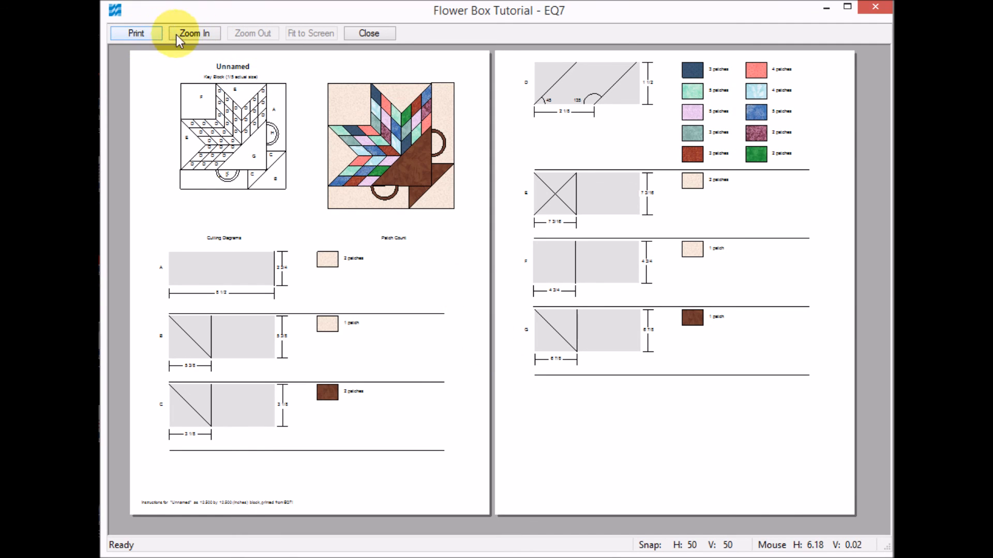
left_click(193, 33)
left_click_drag(514, 155, 765, 395)
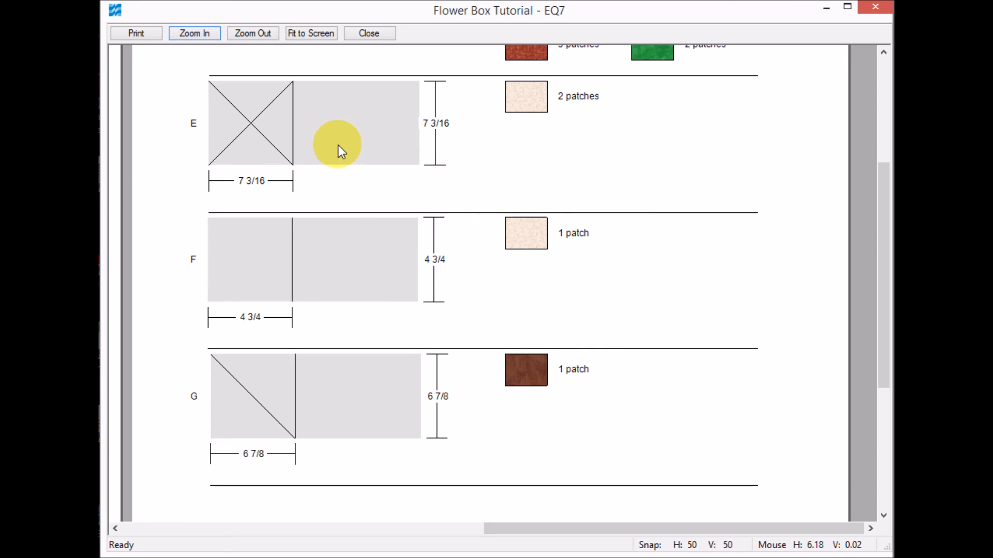